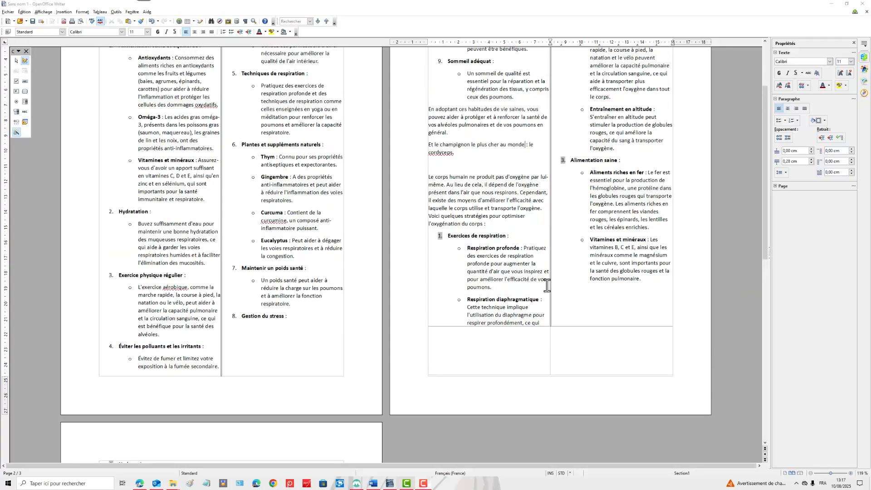
Examine all pages of the two-column document in print preview and close it without saving the changes
{"action": "scroll", "coordinate": [547, 285], "scroll_direction": "up", "scroll_amount": 4}
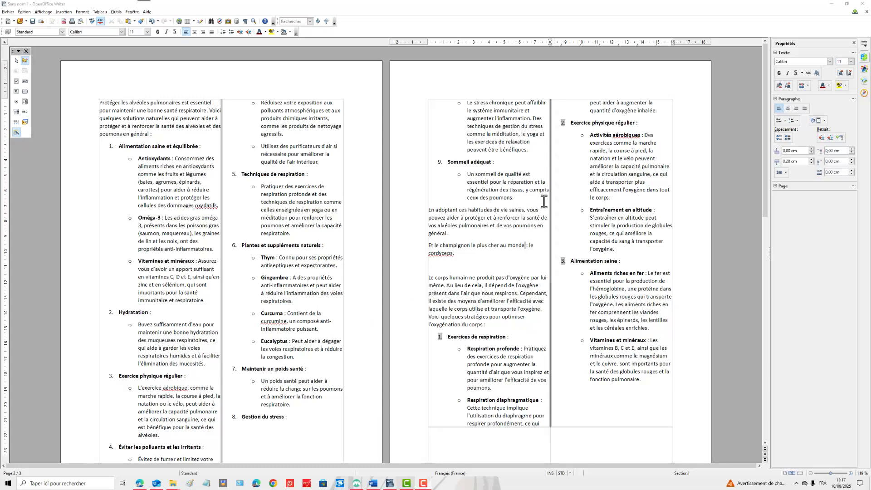
{"action": "scroll", "coordinate": [544, 201], "scroll_direction": "down", "scroll_amount": 10}
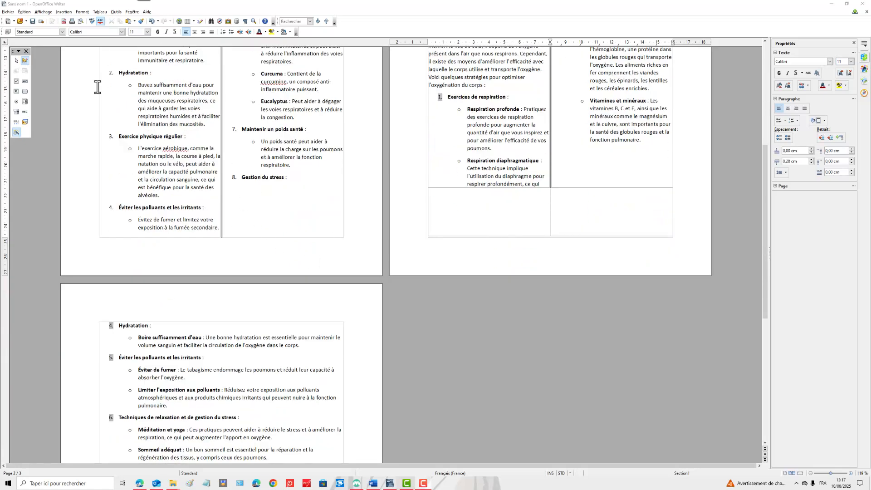
{"action": "left_click", "coordinate": [9, 12]}
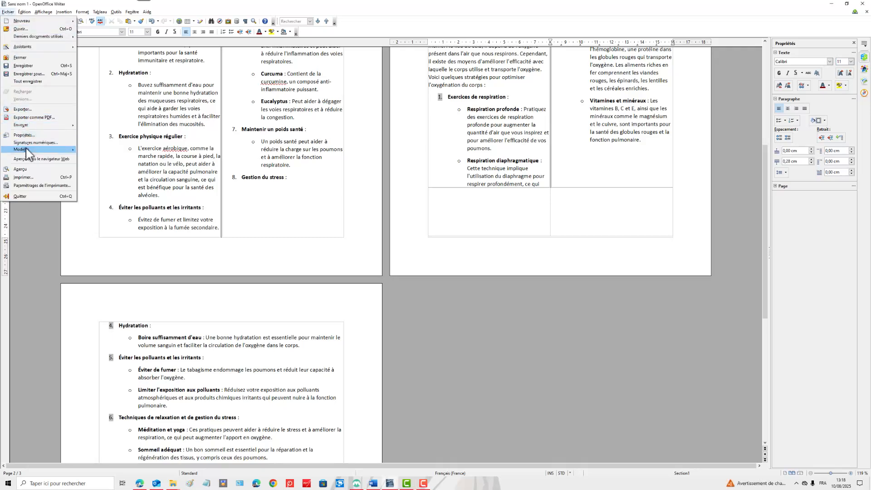
{"action": "left_click", "coordinate": [23, 170]}
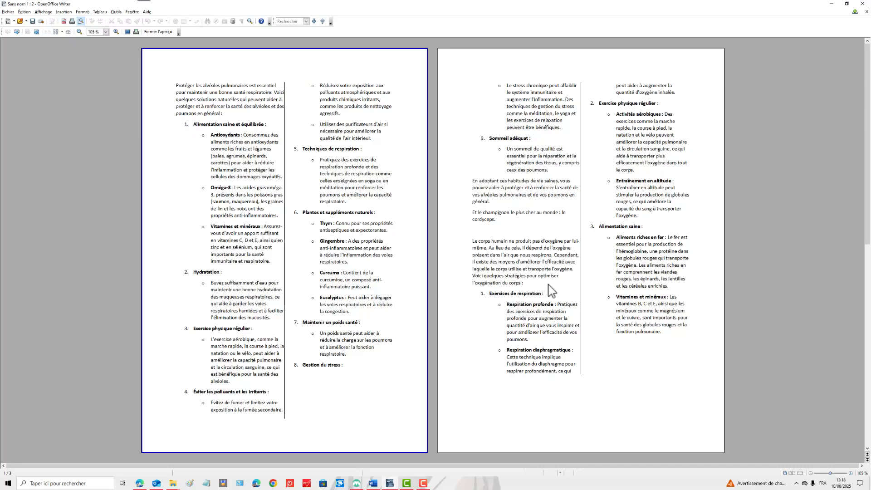
{"action": "scroll", "coordinate": [548, 283], "scroll_direction": "down", "scroll_amount": 1}
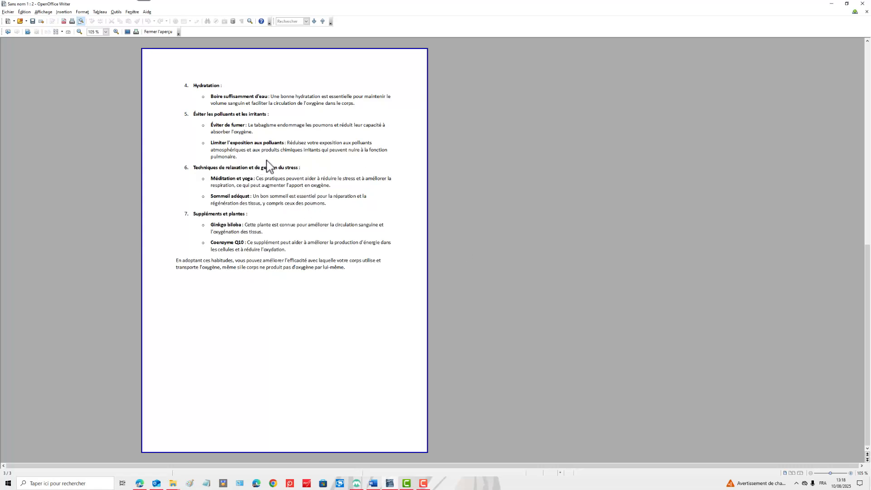
{"action": "left_click", "coordinate": [864, 4]}
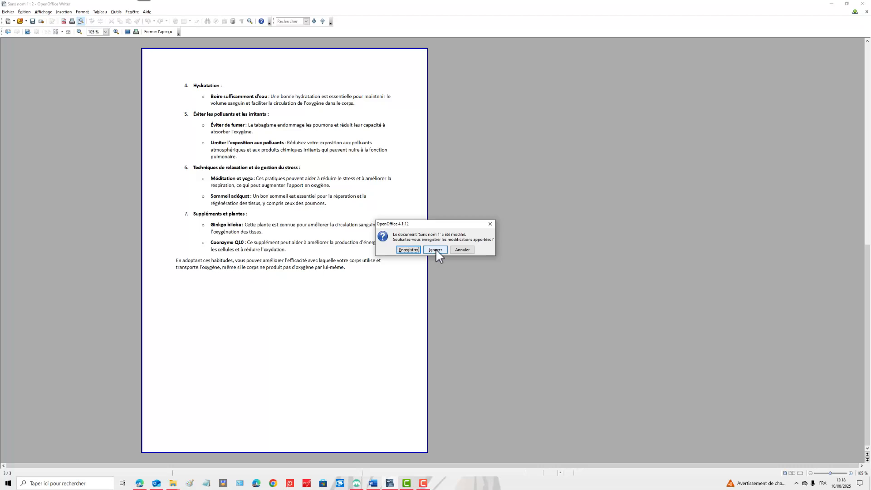
{"action": "left_click", "coordinate": [435, 250]}
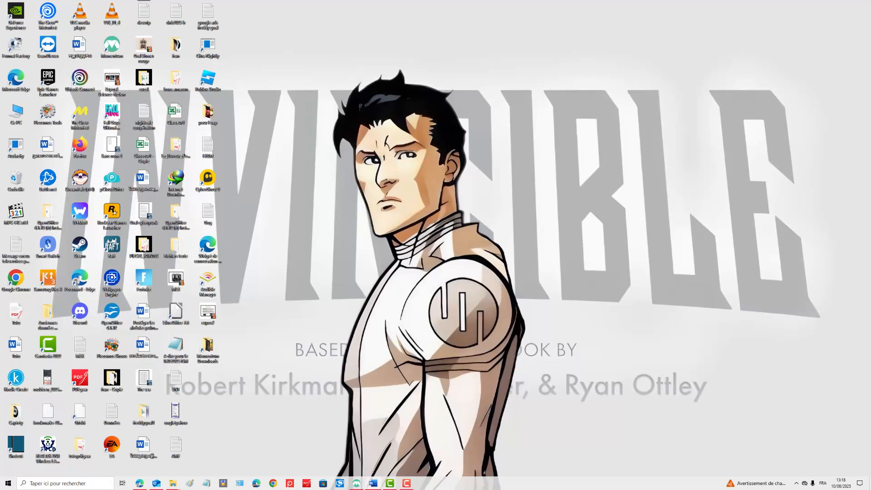
Copy the entire text of the open Word document into a new OpenOffice Writer document
{"action": "left_click", "coordinate": [375, 485]}
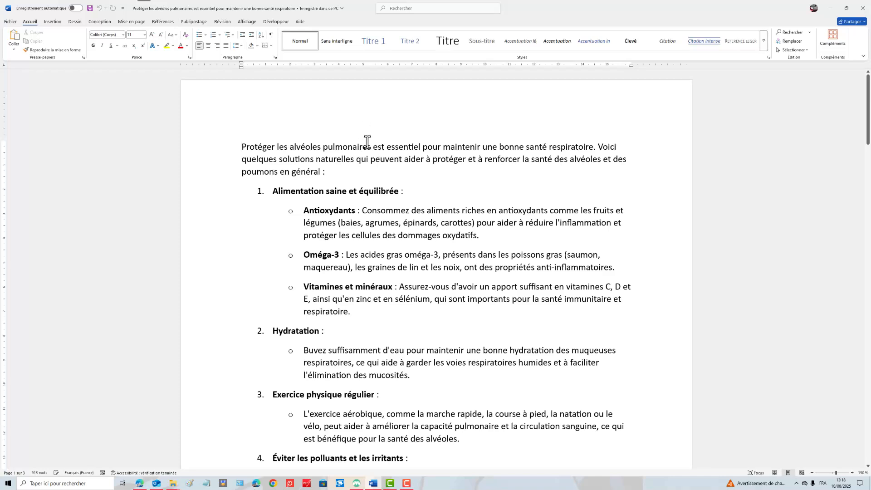
{"action": "key", "text": "ctrl+a"}
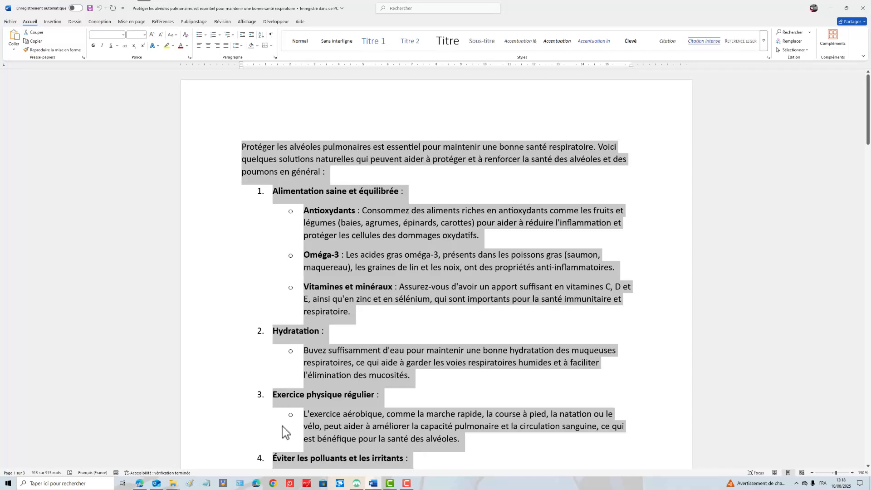
{"action": "left_click", "coordinate": [91, 479]}
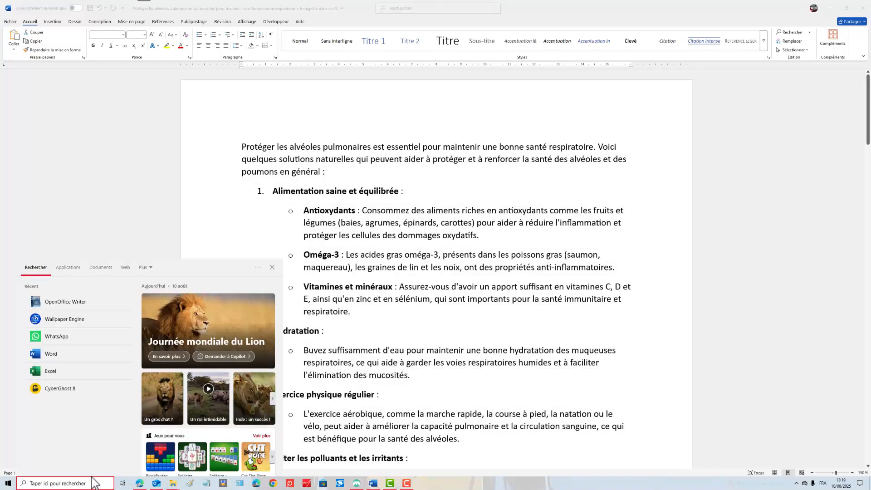
{"action": "left_click", "coordinate": [100, 305]}
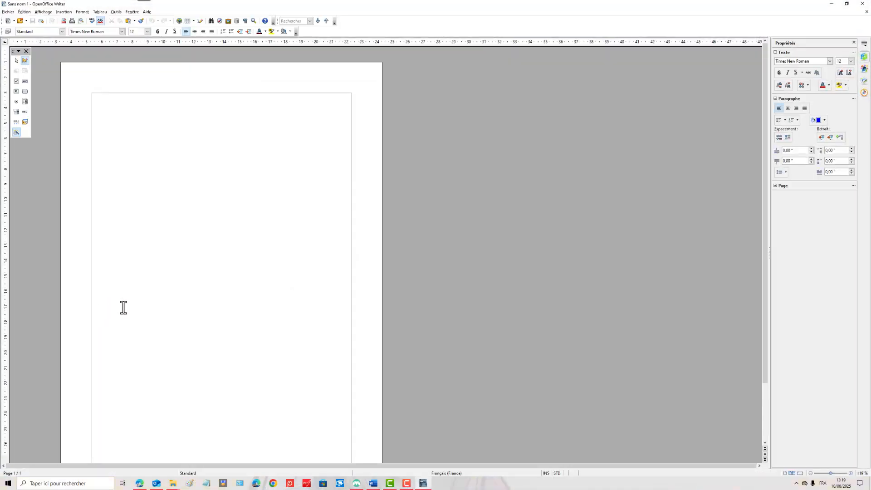
{"action": "key", "text": "ctrl+v"}
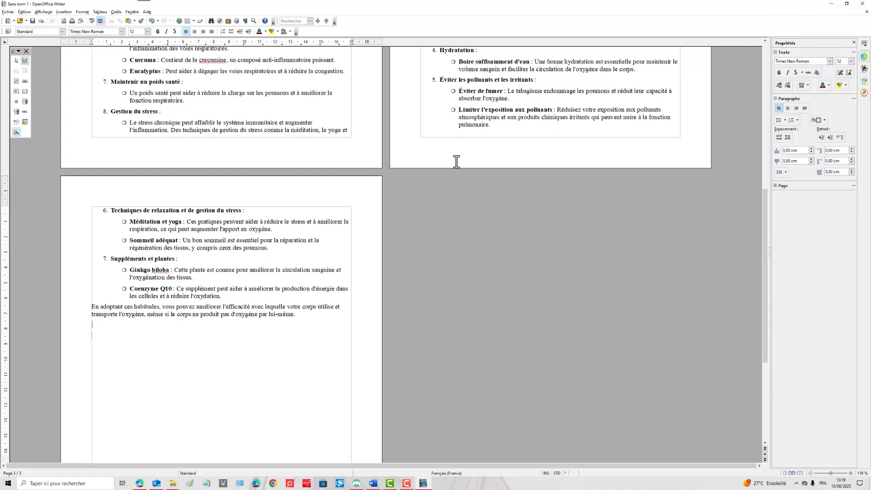
{"action": "left_click", "coordinate": [220, 52]}
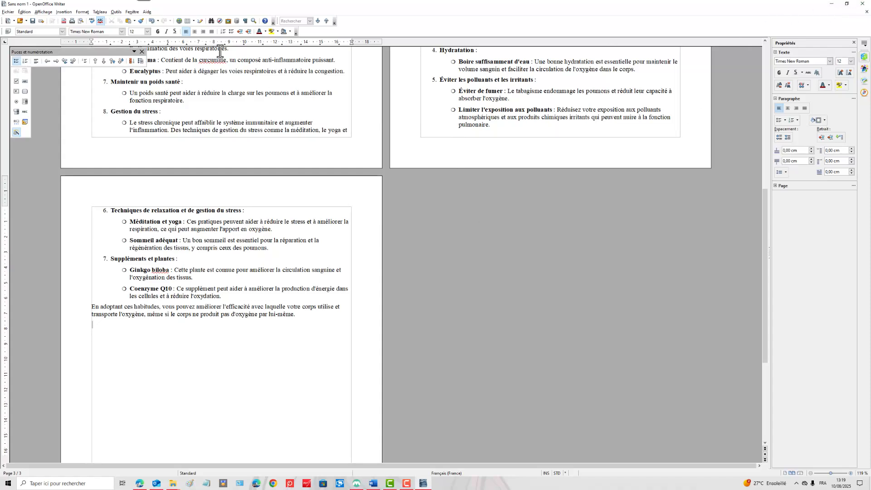
Examine the pasted text in print preview, from the last page back to the first, and close the document without saving
{"action": "left_click", "coordinate": [9, 11]}
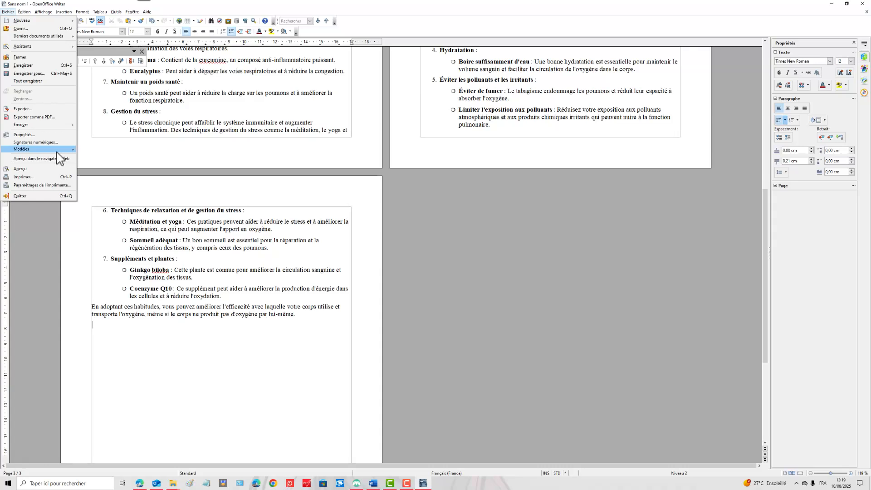
{"action": "left_click", "coordinate": [32, 169]}
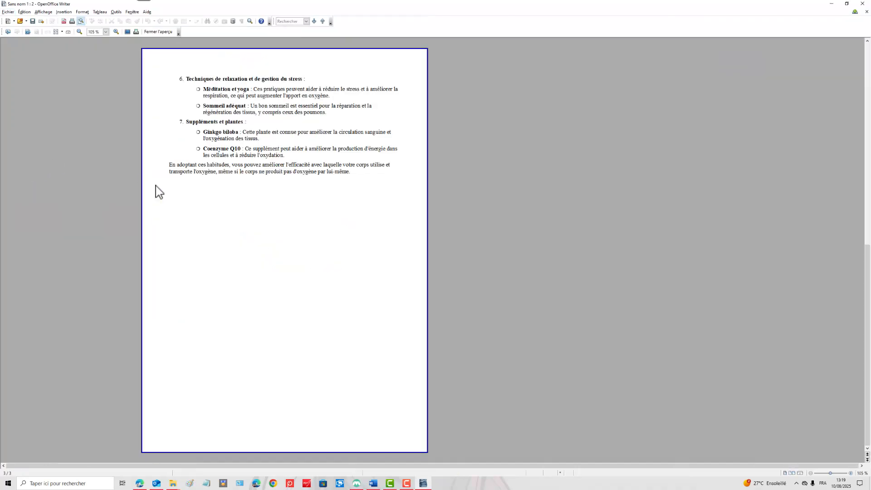
{"action": "scroll", "coordinate": [296, 242], "scroll_direction": "up", "scroll_amount": 1}
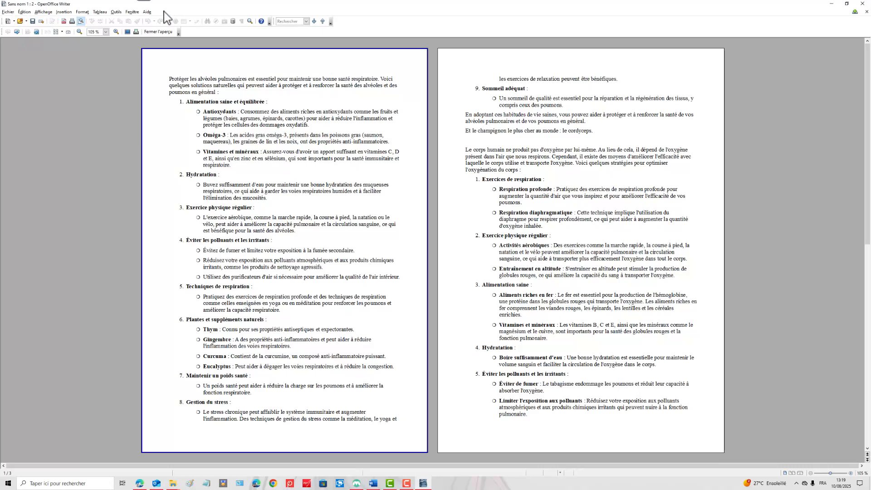
{"action": "left_click", "coordinate": [863, 3]}
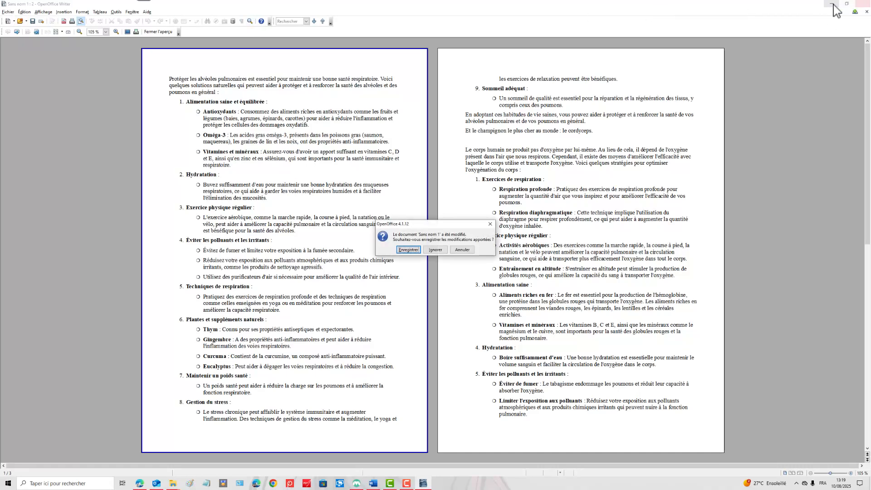
{"action": "left_click", "coordinate": [436, 250]}
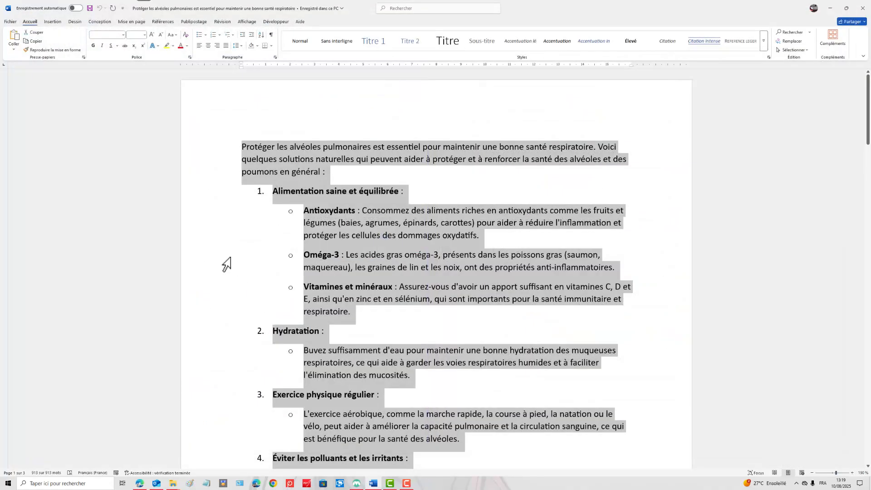
Start OpenOffice Writer and open a copy of "Protéger les alvéoles pulmonaires est essentiel pour maintenir une bonne santé respiratoire.docx" from the desktop
{"action": "left_click", "coordinate": [96, 482]}
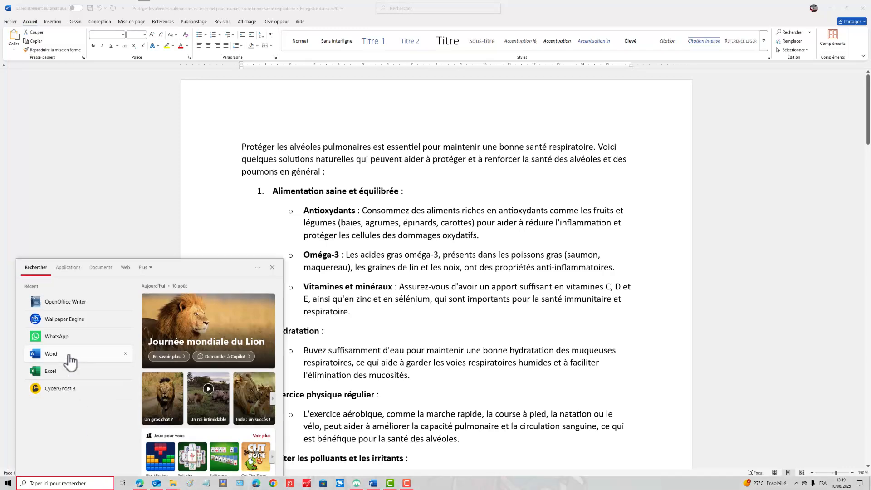
{"action": "left_click", "coordinate": [86, 301]}
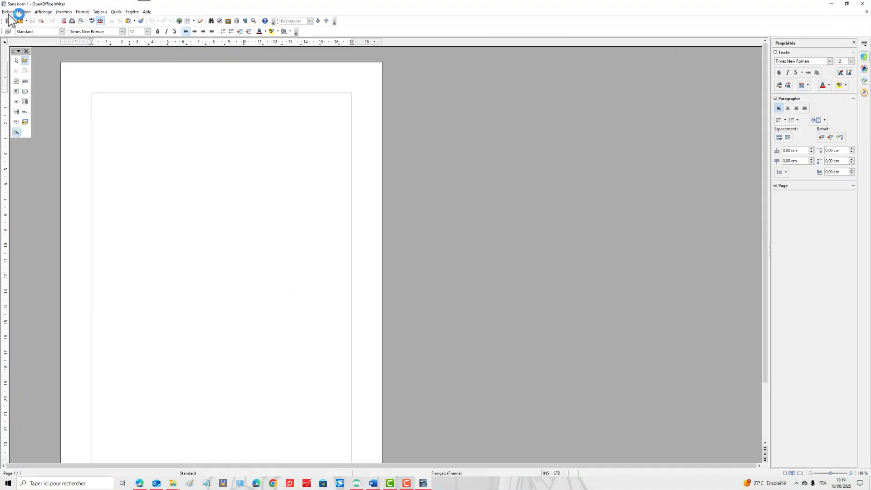
{"action": "left_click", "coordinate": [9, 12]}
{"action": "left_click", "coordinate": [23, 29]}
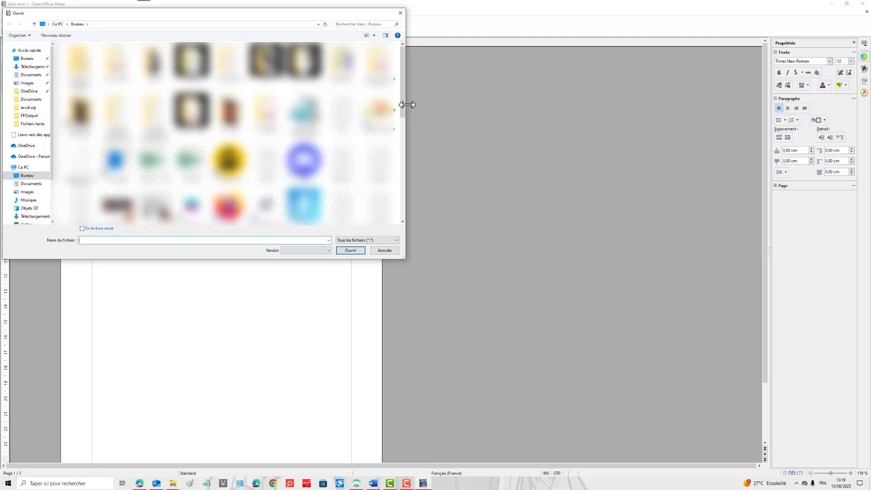
{"action": "left_click_drag", "start_coordinate": [405, 106], "coordinate": [400, 196]}
{"action": "left_click", "coordinate": [341, 89]}
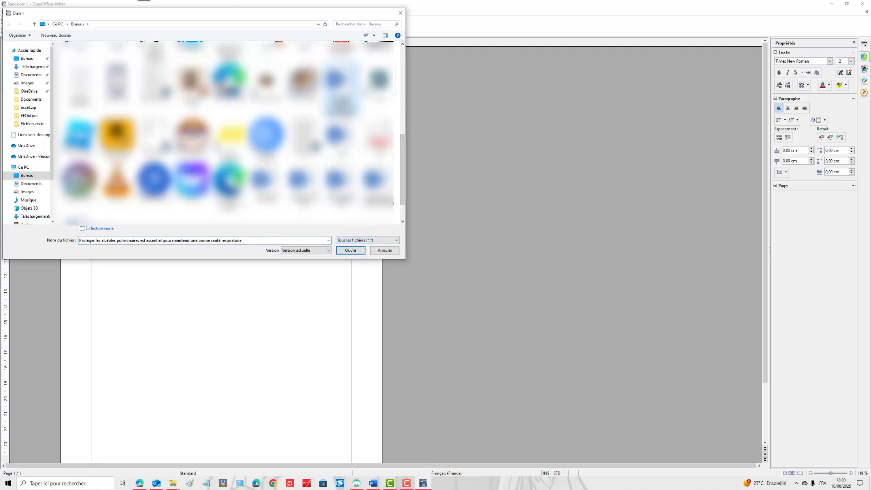
{"action": "left_click", "coordinate": [353, 251]}
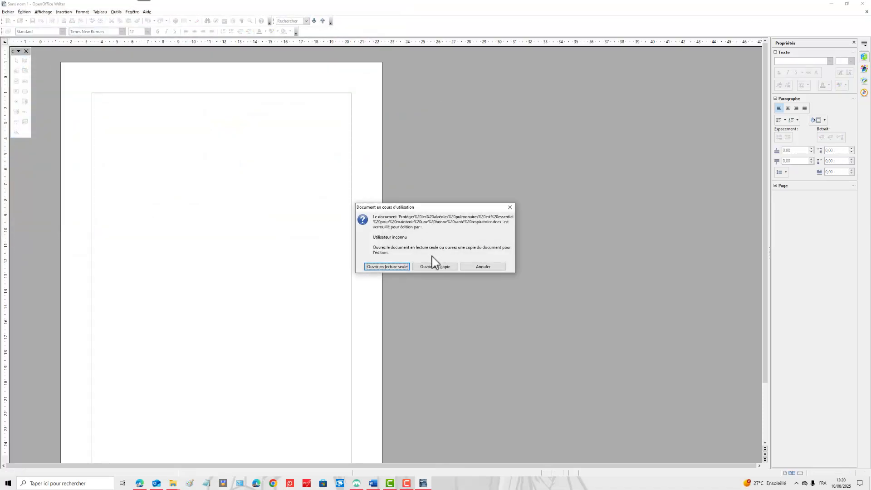
{"action": "left_click", "coordinate": [434, 267]}
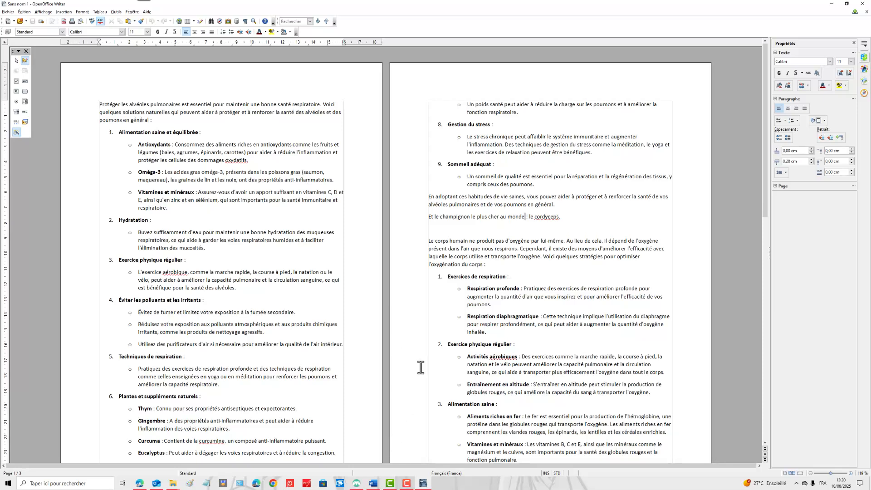
Lay out the whole text, from the first paragraph to the closing one, in two columns of equal width
{"action": "scroll", "coordinate": [432, 374], "scroll_direction": "down", "scroll_amount": 5}
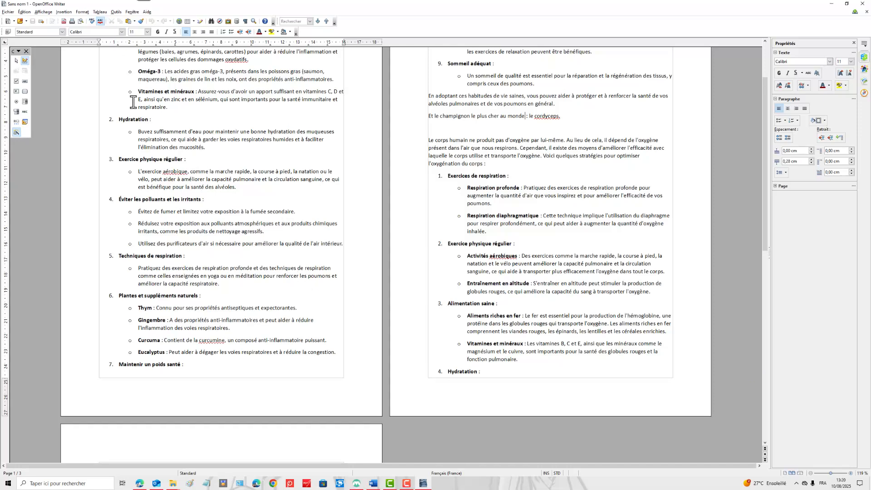
{"action": "scroll", "coordinate": [133, 102], "scroll_direction": "up", "scroll_amount": 4}
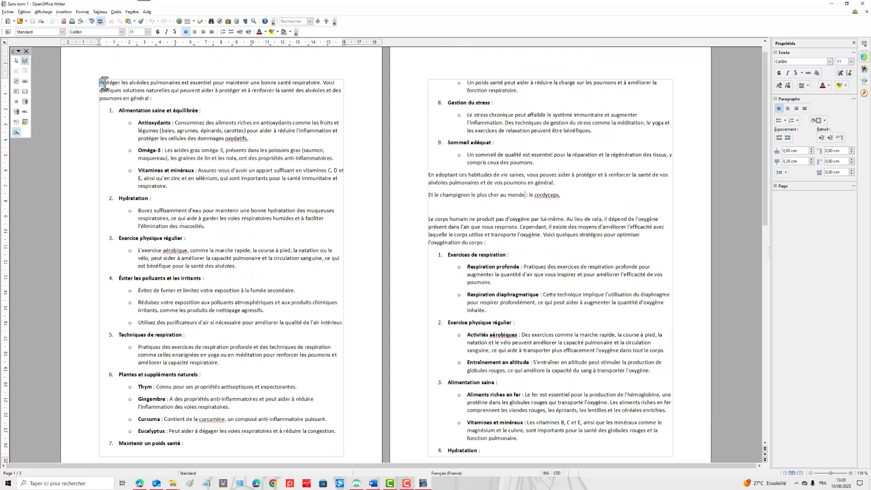
{"action": "left_click_drag", "start_coordinate": [99, 84], "coordinate": [443, 487]}
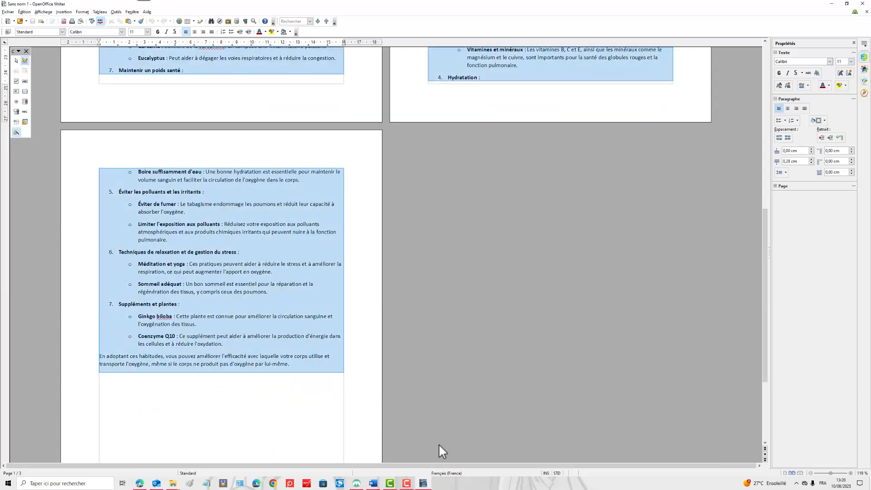
{"action": "left_click_drag", "start_coordinate": [439, 444], "coordinate": [439, 445]}
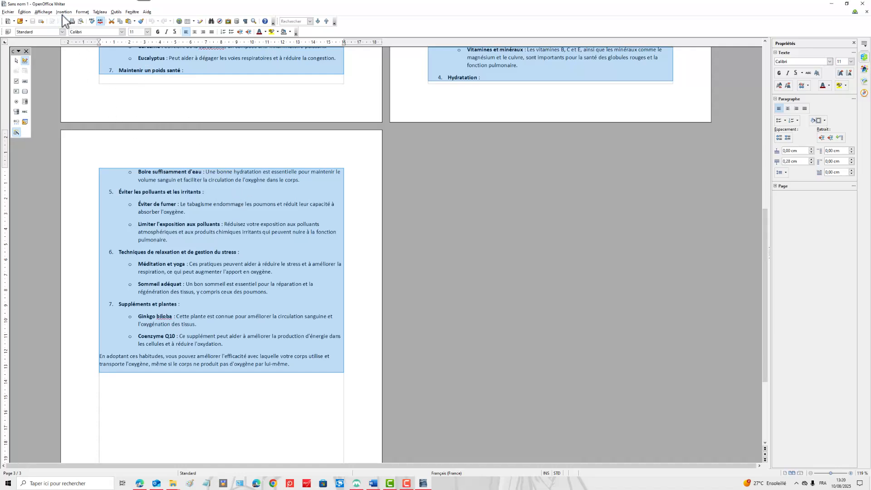
{"action": "left_click", "coordinate": [80, 13]}
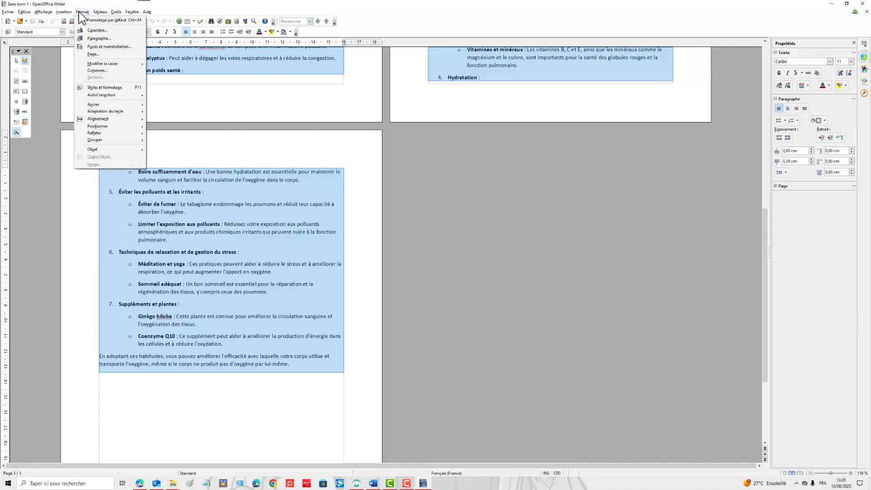
{"action": "left_click", "coordinate": [107, 71]}
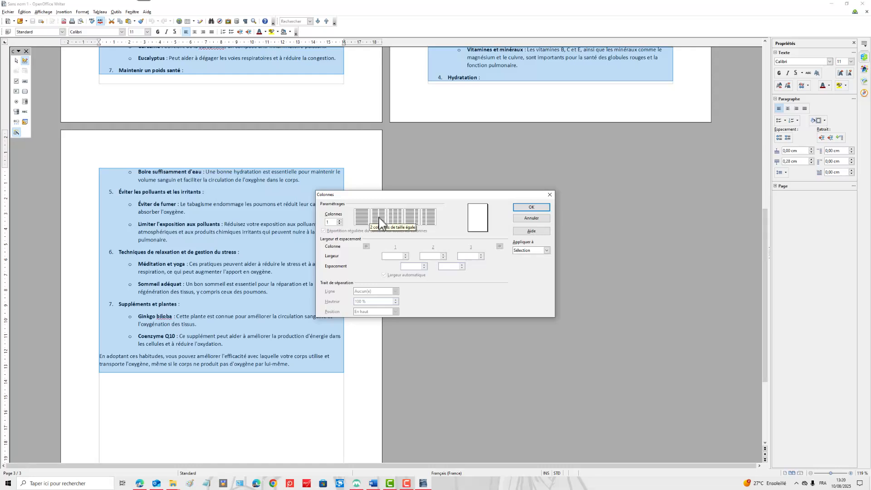
{"action": "left_click", "coordinate": [378, 221]}
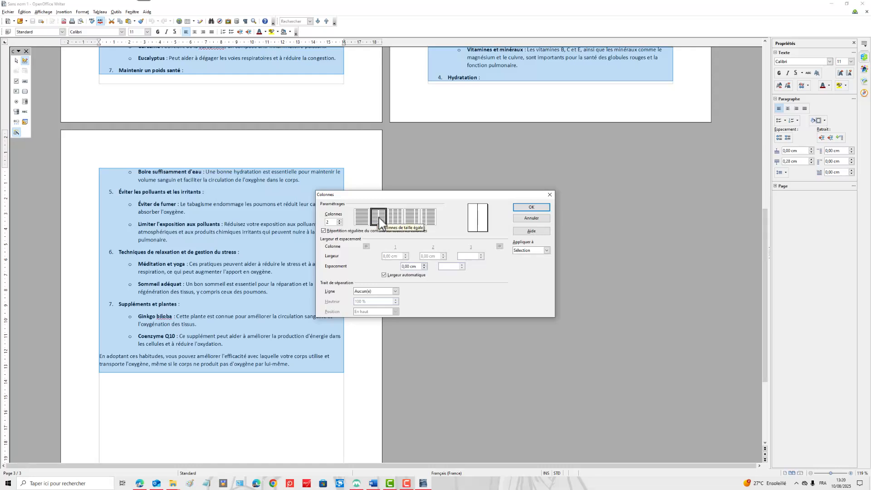
{"action": "left_click", "coordinate": [532, 208]}
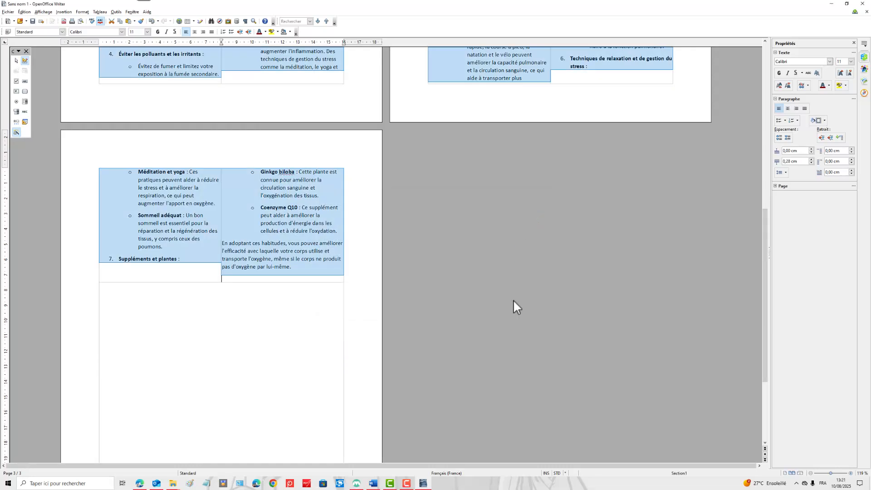
Undo the two-column section applied to the text
{"action": "scroll", "coordinate": [528, 323], "scroll_direction": "up", "scroll_amount": 5}
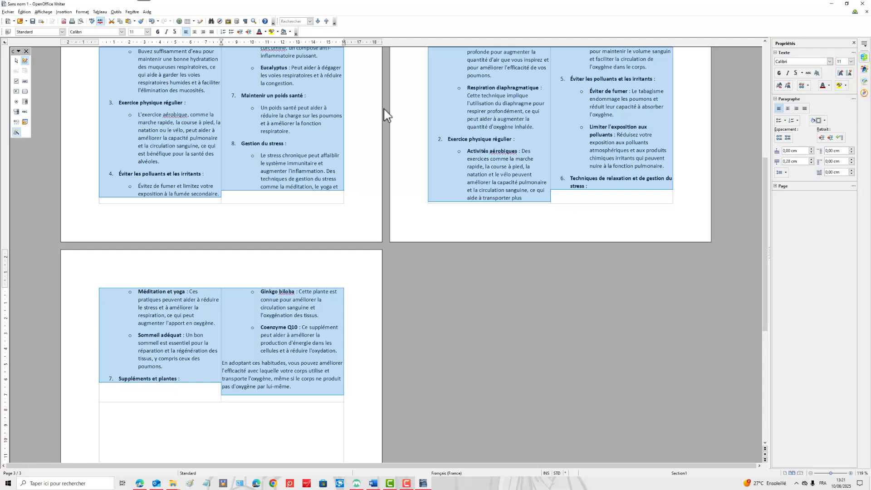
{"action": "left_click", "coordinate": [24, 13]}
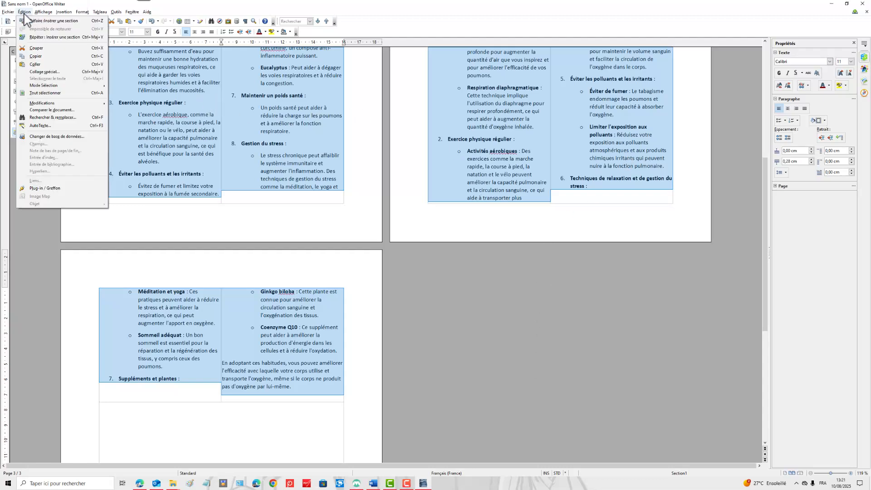
{"action": "left_click", "coordinate": [45, 20]}
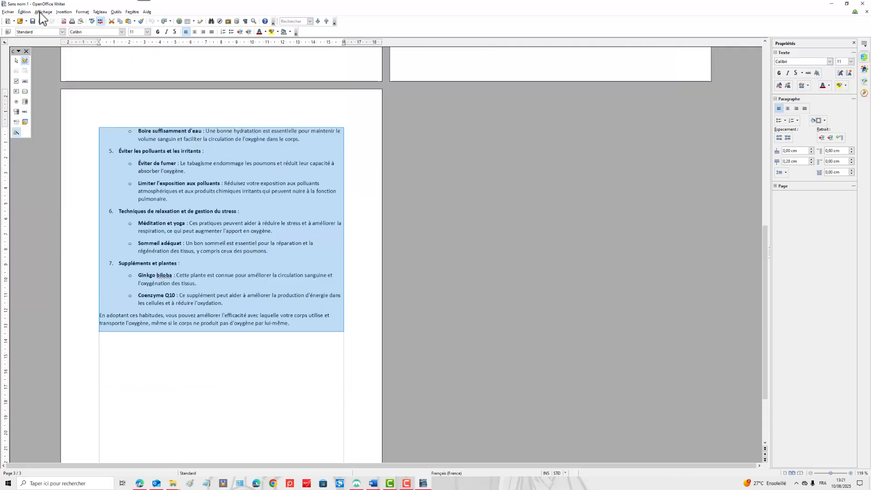
{"action": "left_click", "coordinate": [24, 12]}
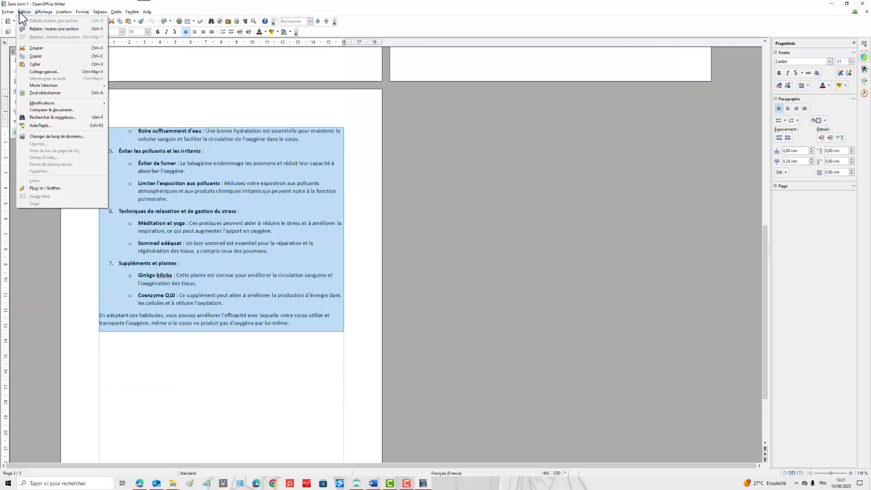
{"action": "left_click", "coordinate": [327, 384]}
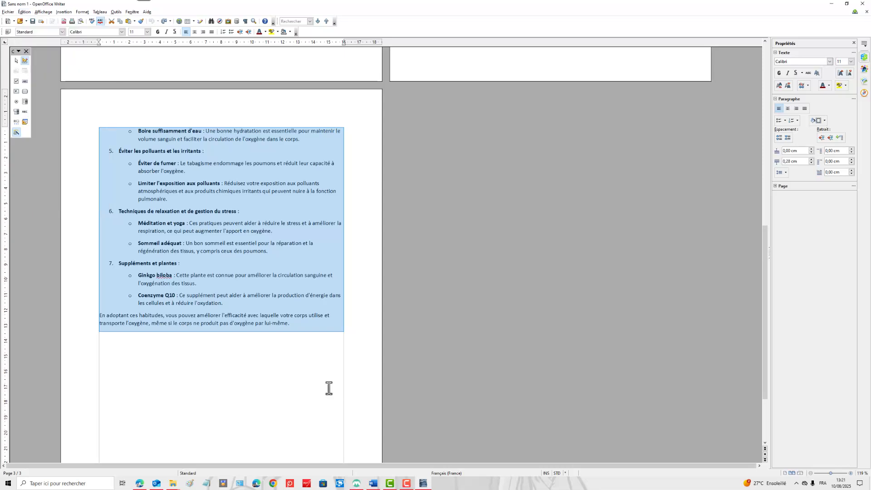
Lay out the text from the first paragraph through the "Limiter l'exposition aux polluants" item in two equal columns separated by a 0,05 pt line
{"action": "scroll", "coordinate": [442, 345], "scroll_direction": "up", "scroll_amount": 1}
{"action": "scroll", "coordinate": [442, 337], "scroll_direction": "up", "scroll_amount": 8}
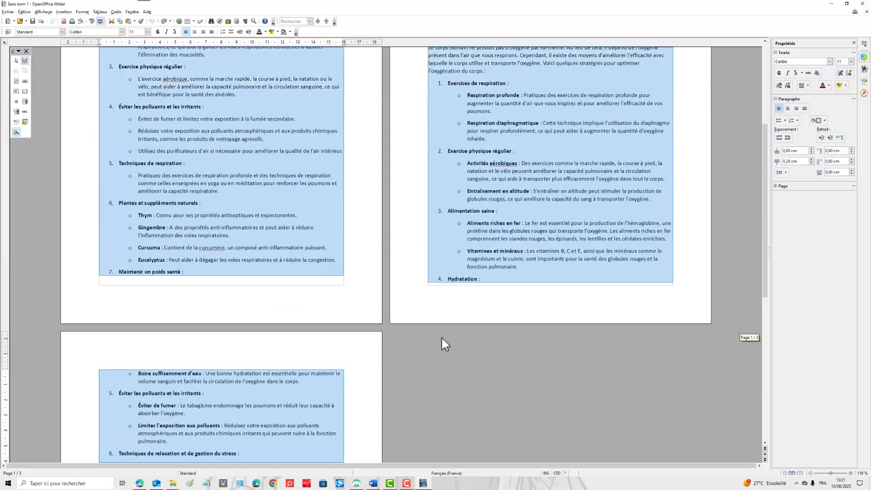
{"action": "scroll", "coordinate": [440, 337], "scroll_direction": "down", "scroll_amount": 2}
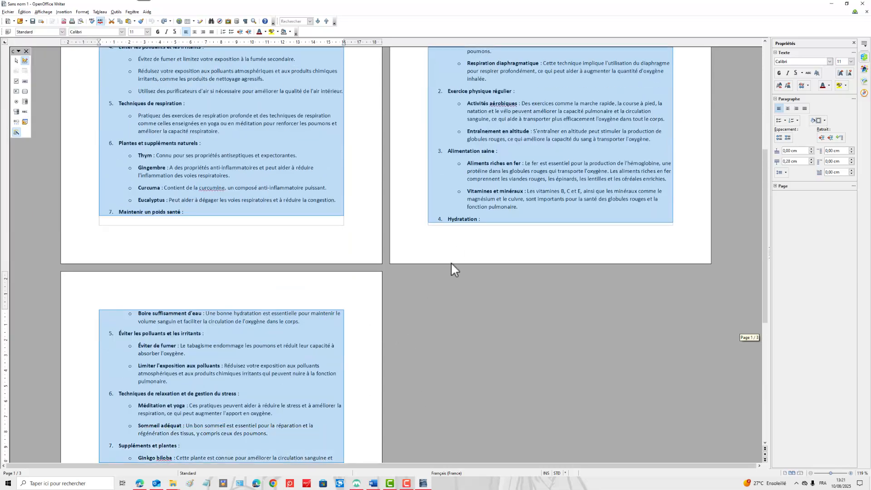
{"action": "left_click", "coordinate": [459, 234]}
{"action": "scroll", "coordinate": [209, 271], "scroll_direction": "up", "scroll_amount": 2}
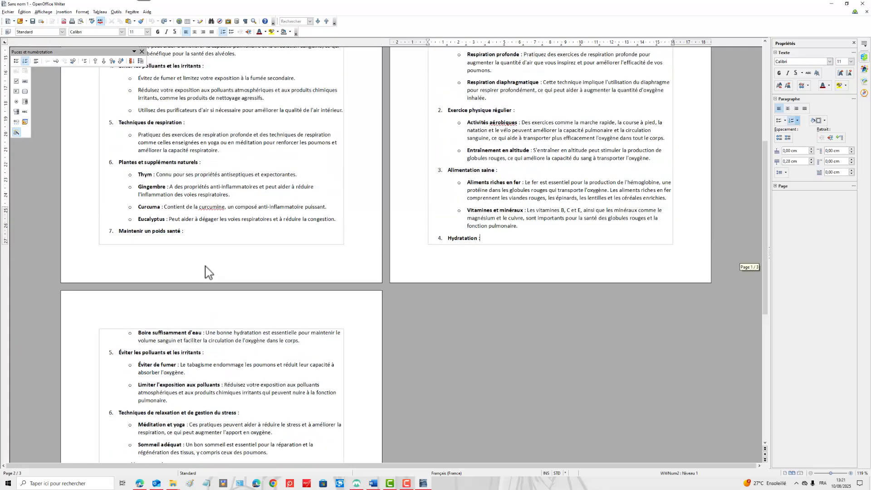
{"action": "scroll", "coordinate": [159, 202], "scroll_direction": "up", "scroll_amount": 9}
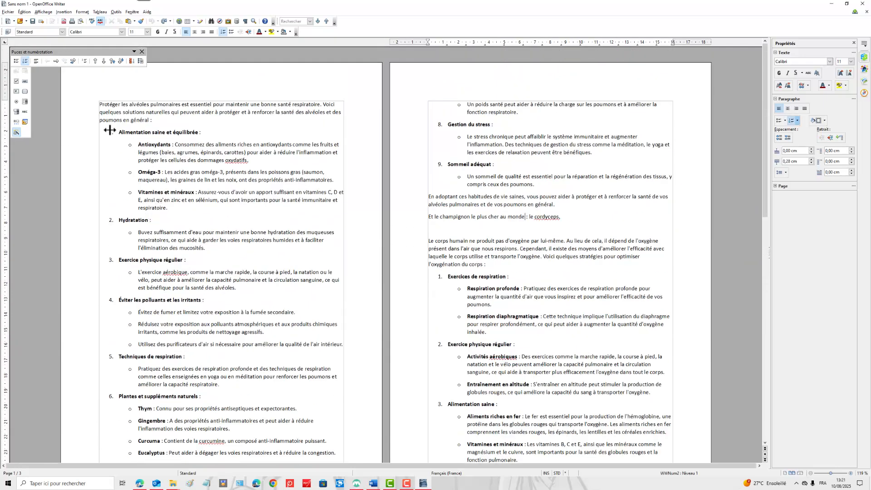
{"action": "left_click_drag", "start_coordinate": [101, 106], "coordinate": [365, 262]}
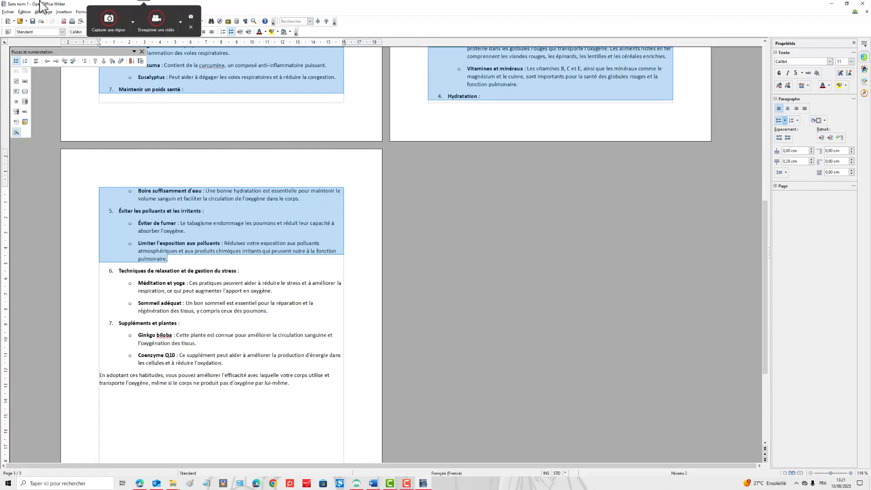
{"action": "left_click", "coordinate": [81, 12]}
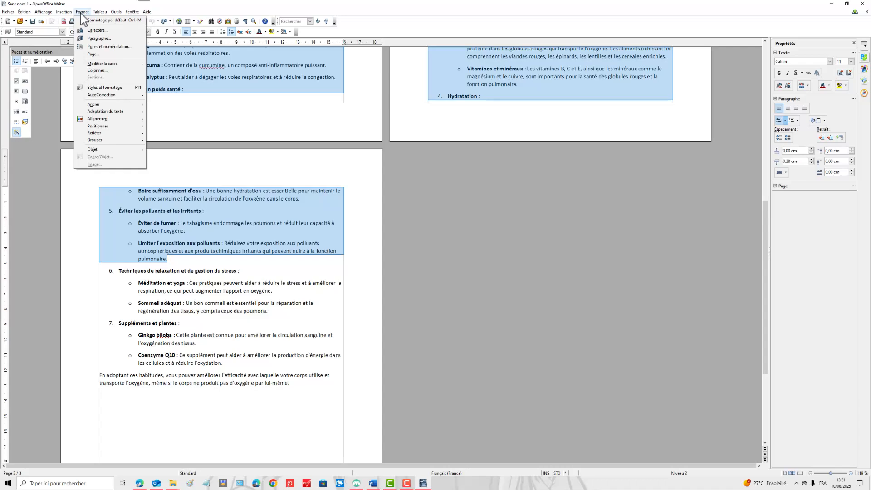
{"action": "left_click", "coordinate": [97, 70]}
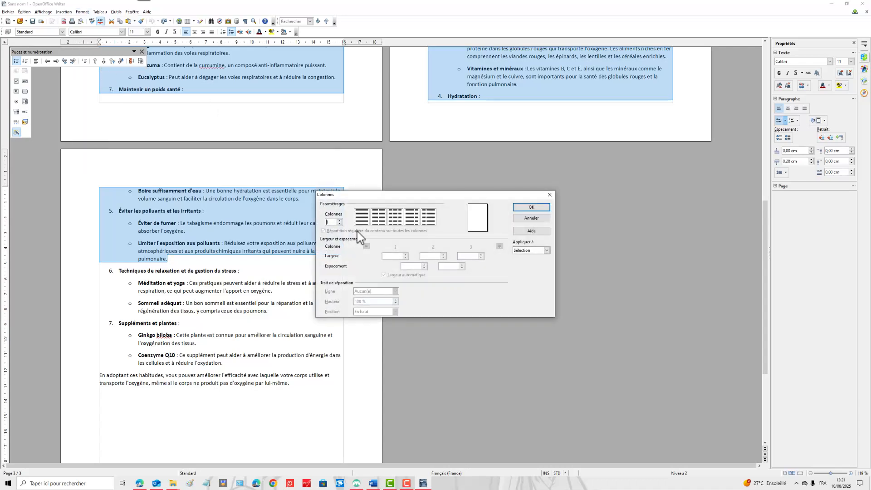
{"action": "left_click", "coordinate": [378, 217]}
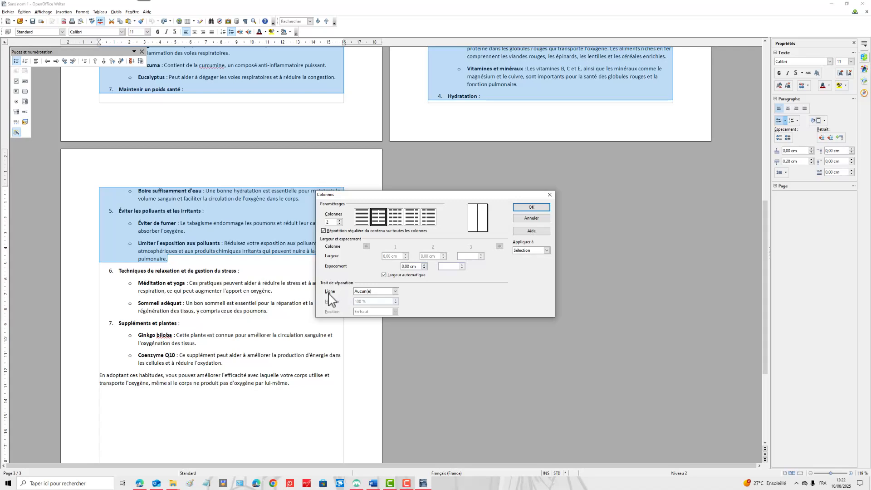
{"action": "left_click", "coordinate": [395, 291]}
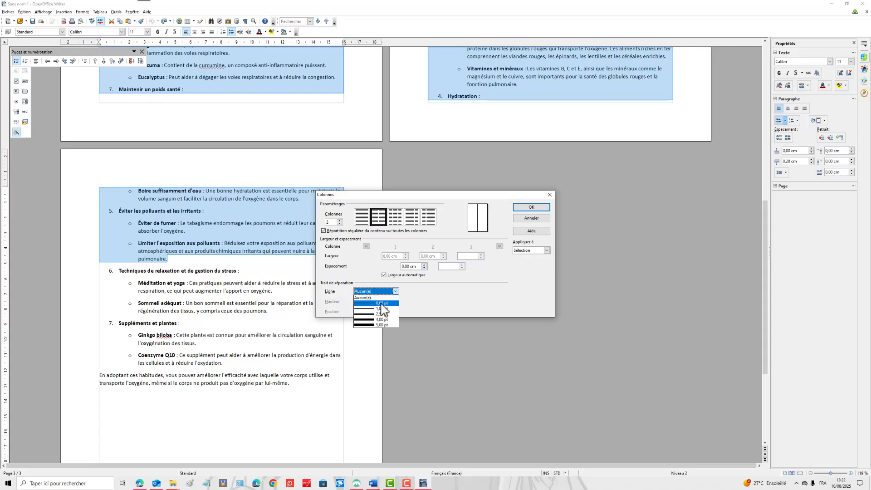
{"action": "left_click", "coordinate": [358, 303]}
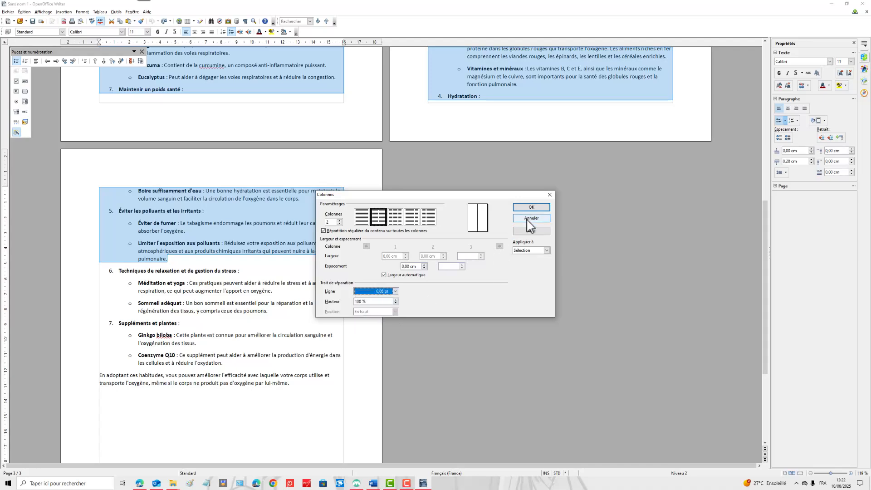
{"action": "left_click", "coordinate": [534, 208]}
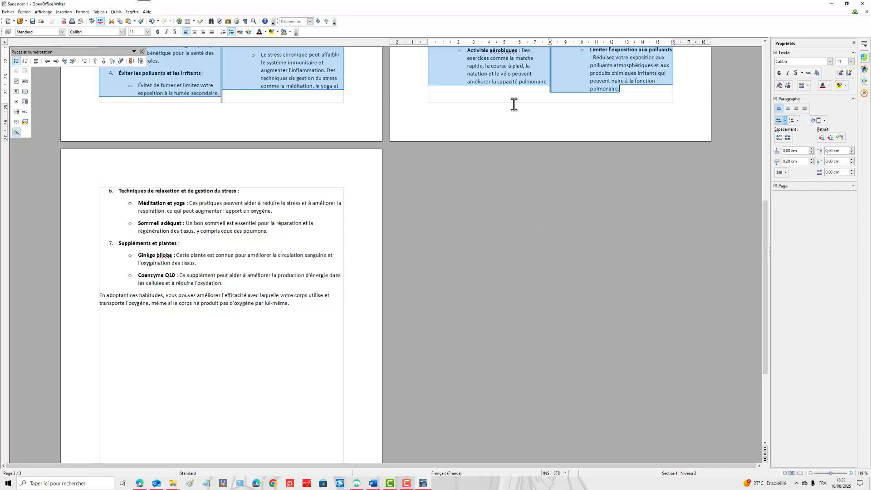
Deselect the text, examine the two-column layout and its separator line in print preview, and return to editing
{"action": "scroll", "coordinate": [544, 124], "scroll_direction": "up", "scroll_amount": 3}
{"action": "scroll", "coordinate": [545, 123], "scroll_direction": "up", "scroll_amount": 2}
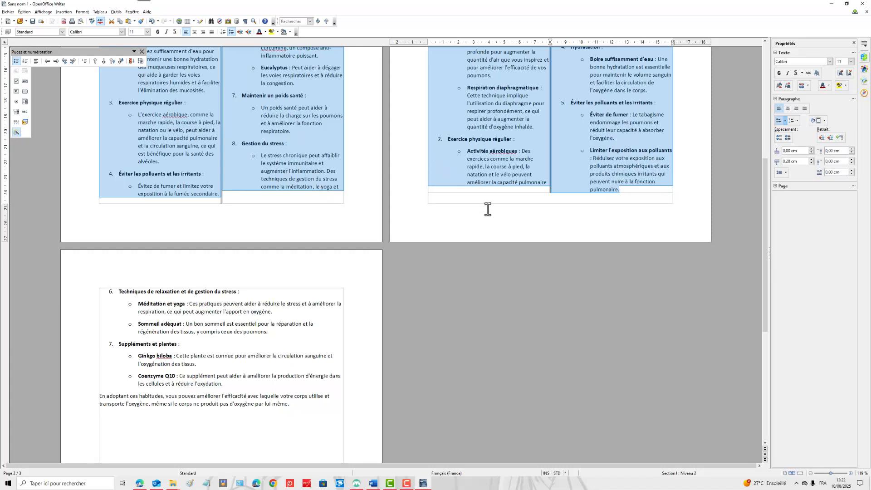
{"action": "left_click", "coordinate": [472, 193]}
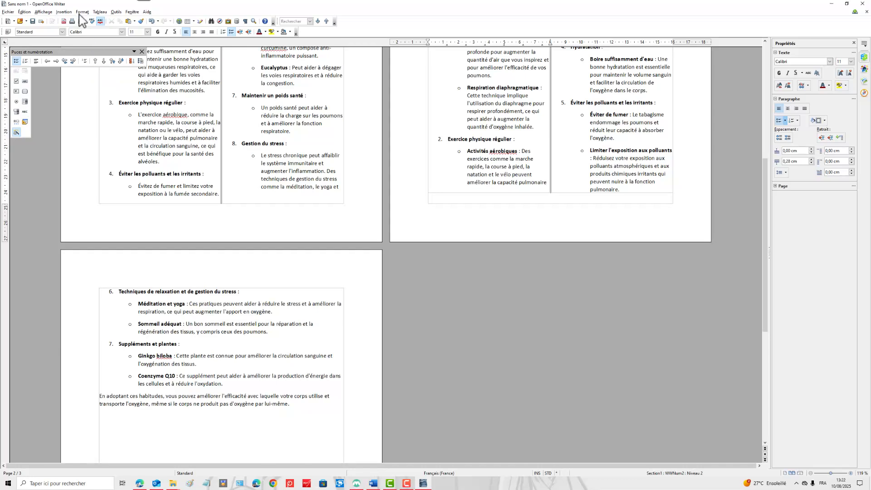
{"action": "left_click", "coordinate": [8, 12]}
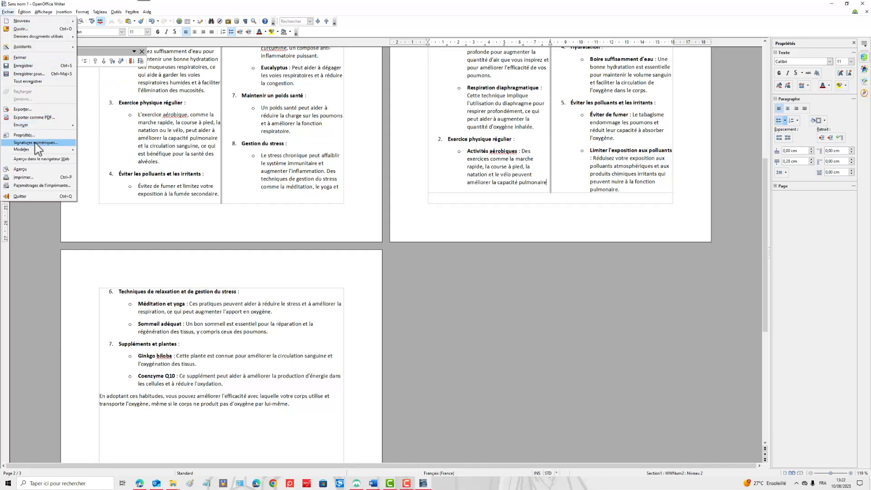
{"action": "left_click", "coordinate": [30, 169]}
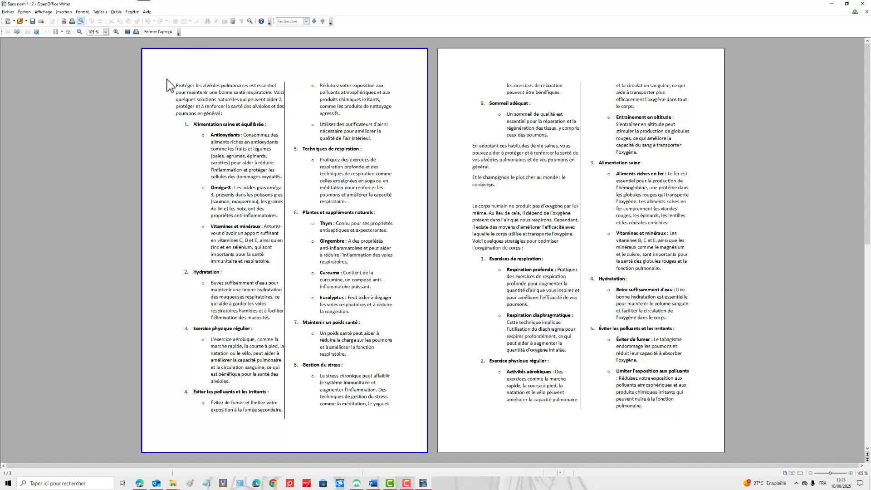
{"action": "left_click", "coordinate": [166, 32]}
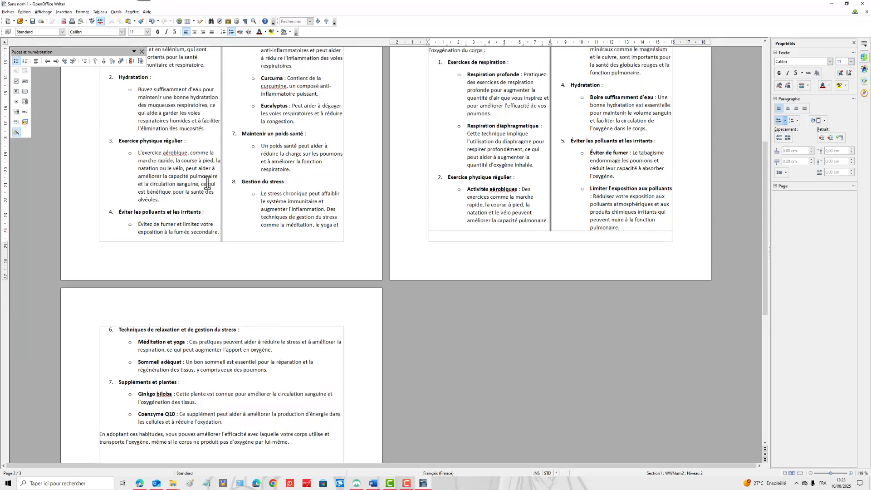
Justify the whole text, from the opening paragraph to the closing one, and clear the selection
{"action": "scroll", "coordinate": [208, 183], "scroll_direction": "up", "scroll_amount": 10}
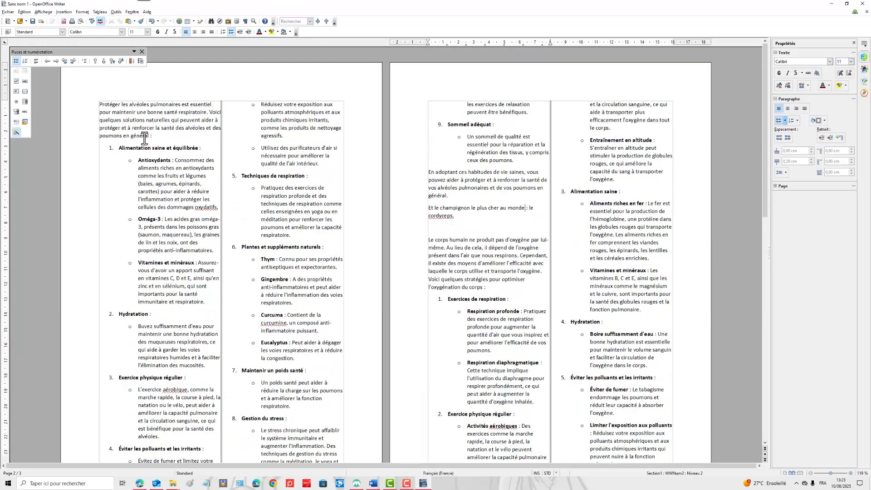
{"action": "left_click_drag", "start_coordinate": [101, 106], "coordinate": [383, 356]}
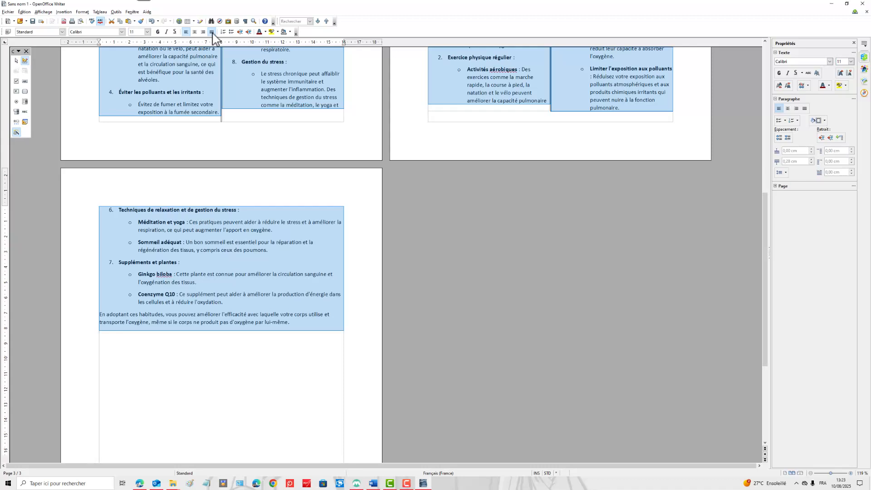
{"action": "left_click", "coordinate": [212, 32]}
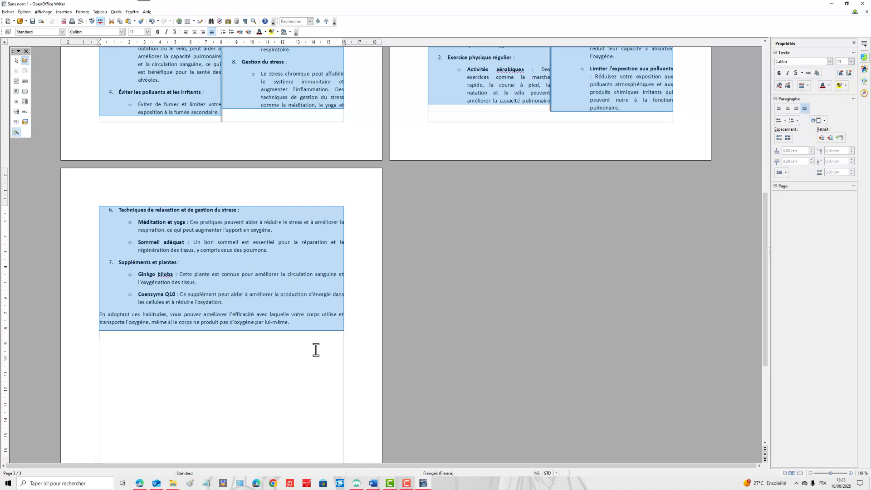
{"action": "left_click", "coordinate": [305, 363]}
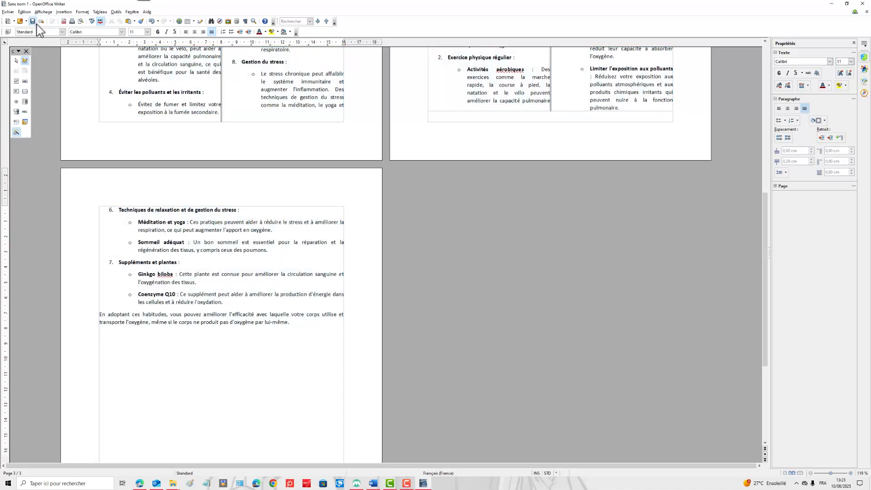
Check the justified columns in print preview and close the preview
{"action": "left_click", "coordinate": [10, 12]}
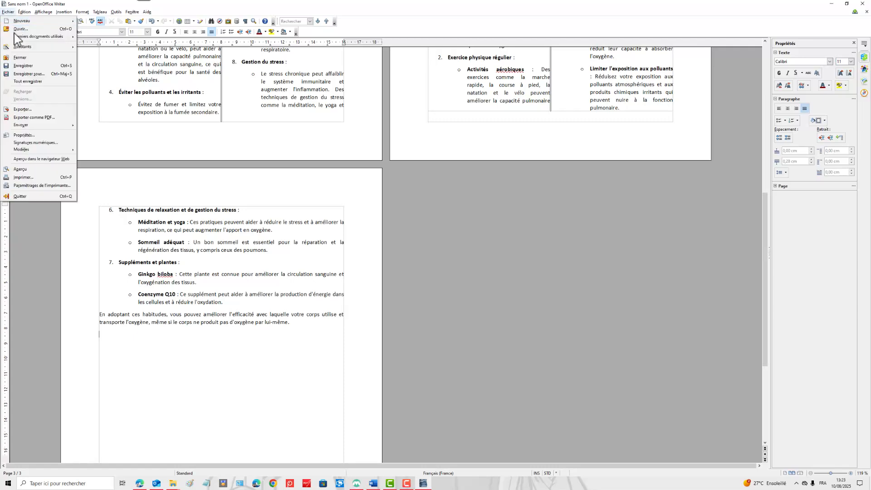
{"action": "left_click", "coordinate": [20, 169]}
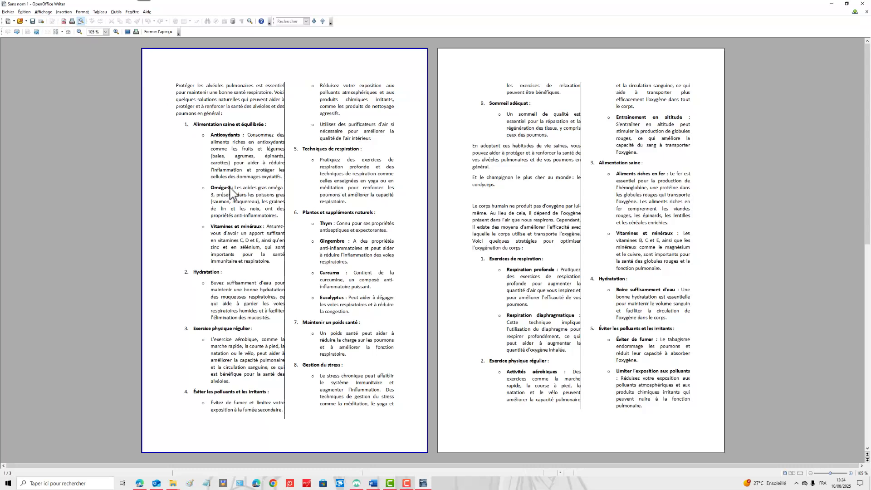
{"action": "left_click", "coordinate": [171, 32]}
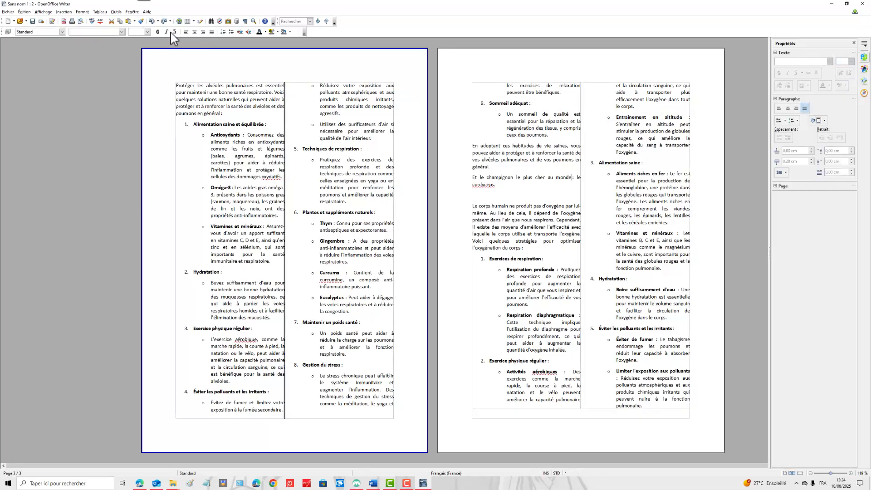
Change the section from the first paragraph through "Limiter l'exposition aux polluants" to three columns of equal width
{"action": "scroll", "coordinate": [373, 140], "scroll_direction": "up", "scroll_amount": 20}
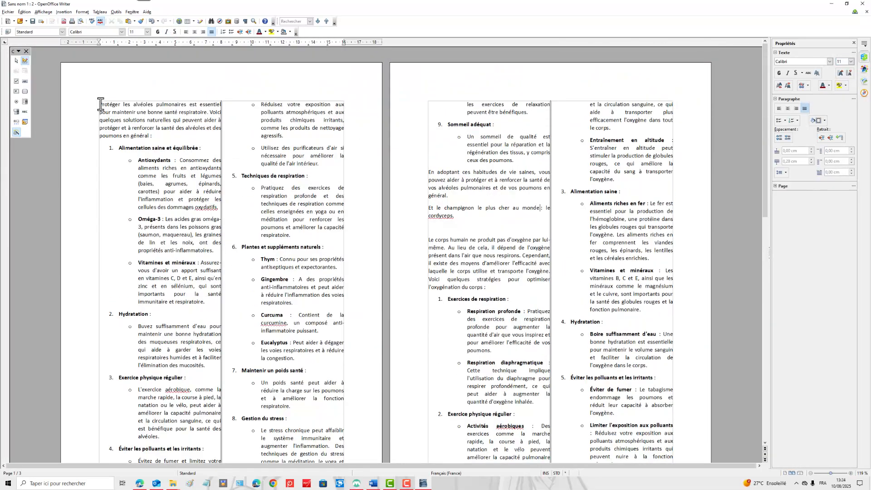
{"action": "left_click_drag", "start_coordinate": [100, 104], "coordinate": [373, 277]}
{"action": "left_click_drag", "start_coordinate": [373, 277], "coordinate": [622, 341]}
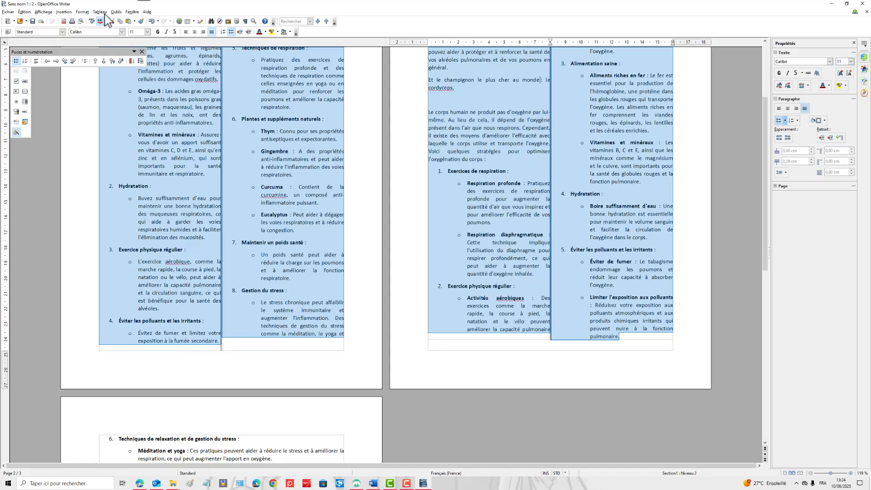
{"action": "left_click", "coordinate": [83, 12]}
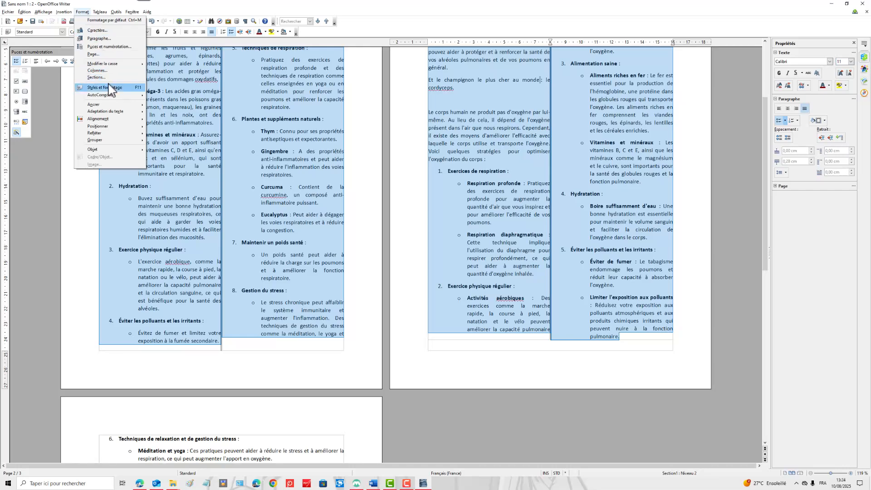
{"action": "left_click", "coordinate": [106, 72]}
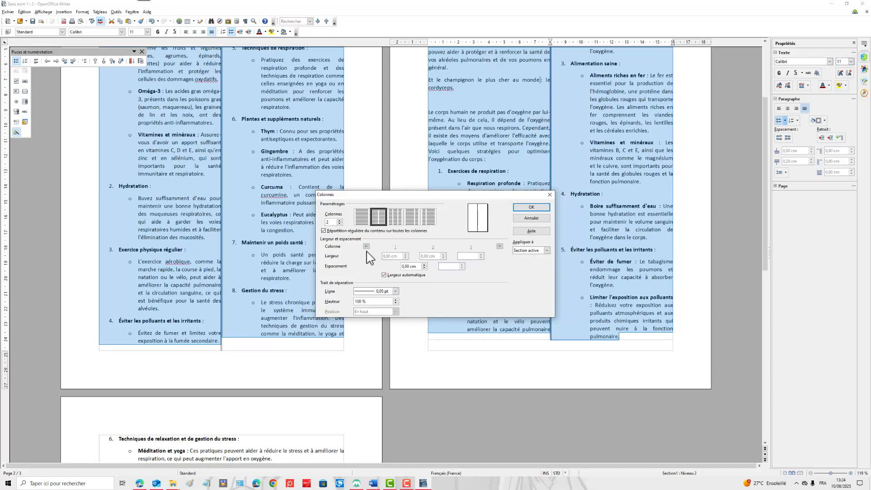
{"action": "left_click", "coordinate": [395, 217]}
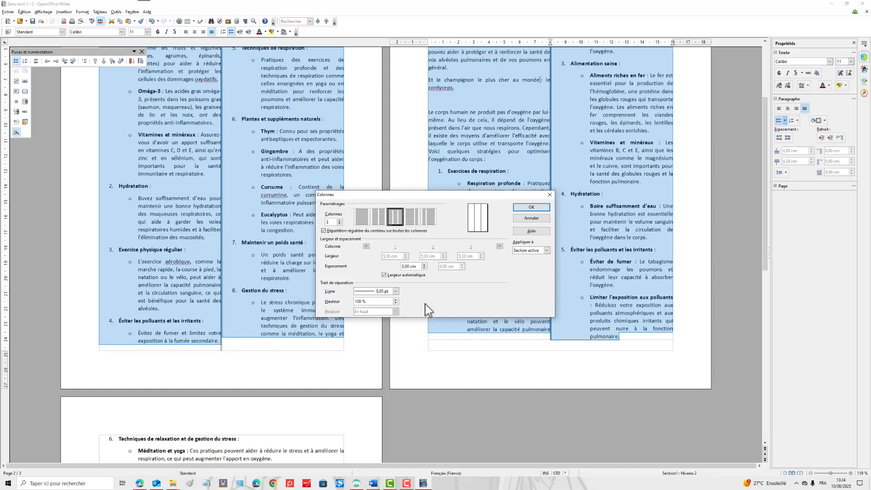
{"action": "left_click", "coordinate": [532, 207]}
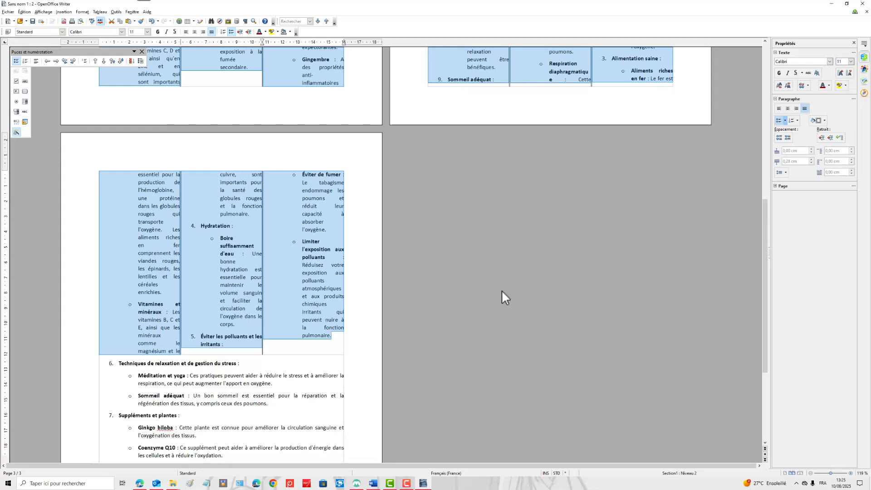
Look over the three-column pages and undo the last section change
{"action": "scroll", "coordinate": [502, 287], "scroll_direction": "up", "scroll_amount": 5}
{"action": "scroll", "coordinate": [502, 283], "scroll_direction": "up", "scroll_amount": 3}
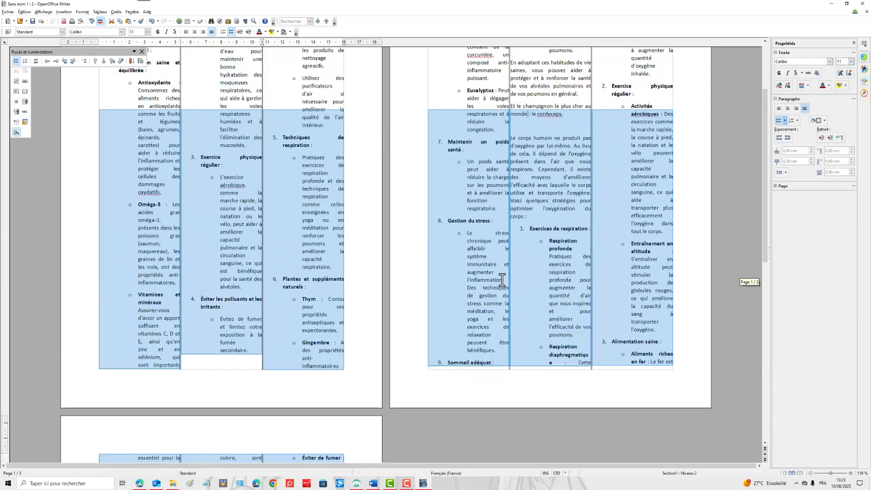
{"action": "scroll", "coordinate": [502, 280], "scroll_direction": "down", "scroll_amount": 5}
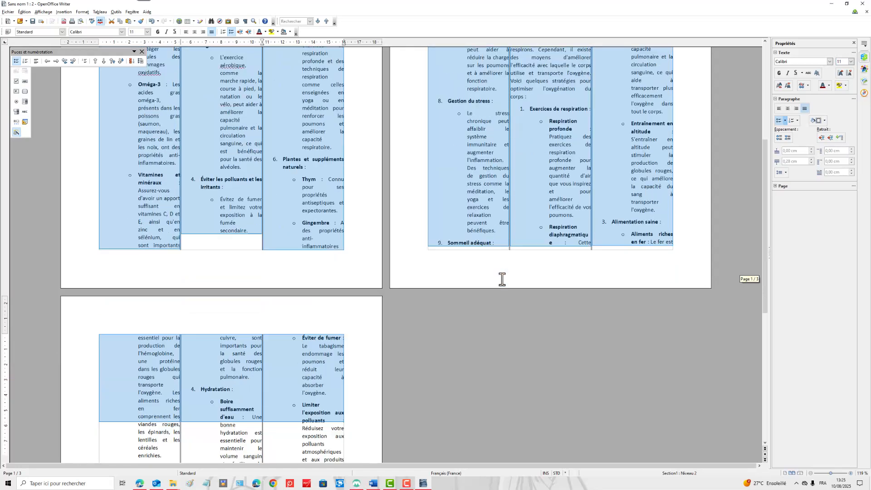
{"action": "left_click", "coordinate": [25, 12]}
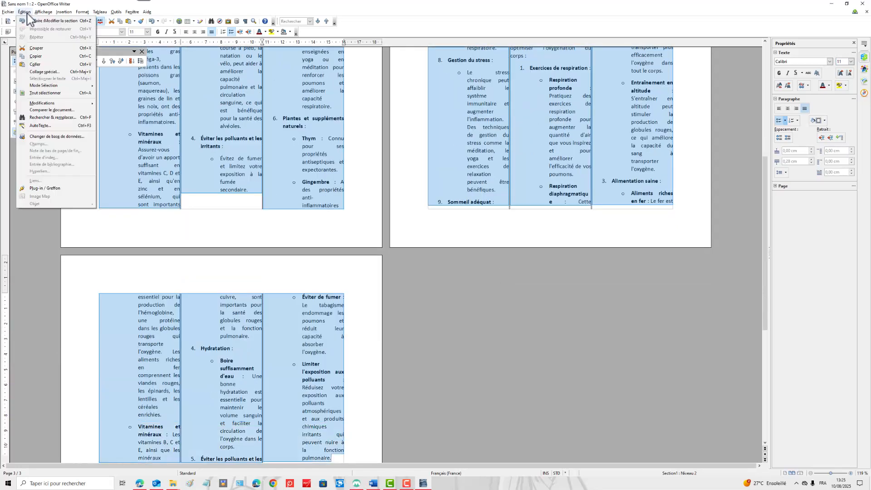
{"action": "left_click", "coordinate": [30, 20]}
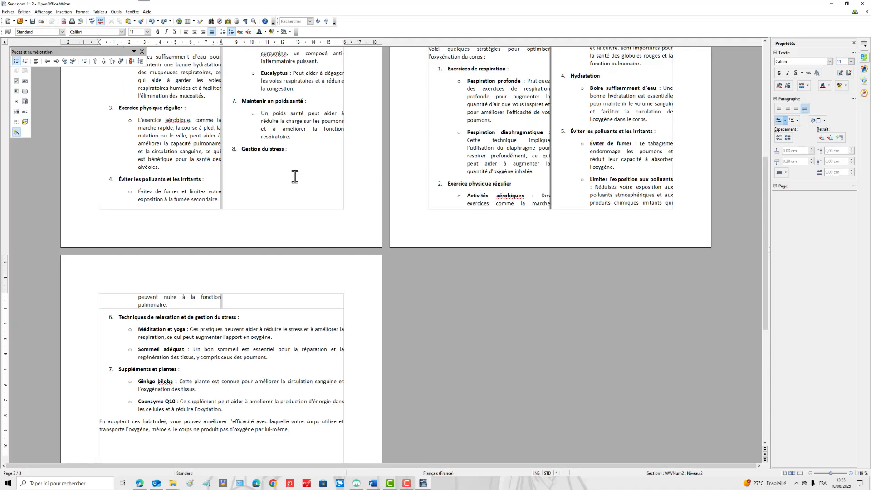
Undo the earlier column section and justification changes to restore the single-column, left-aligned text, and clear the selection
{"action": "key", "text": "ctrl+z"}
{"action": "key", "text": "ctrl+z"}
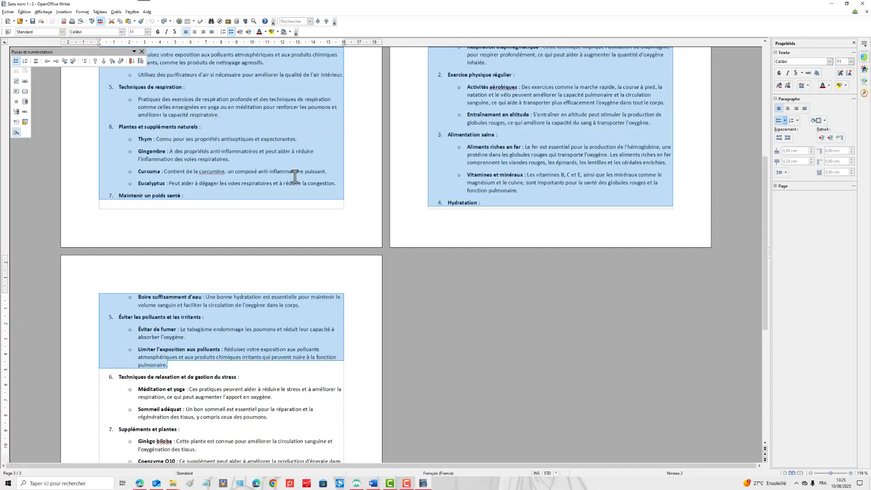
{"action": "left_click", "coordinate": [268, 371]}
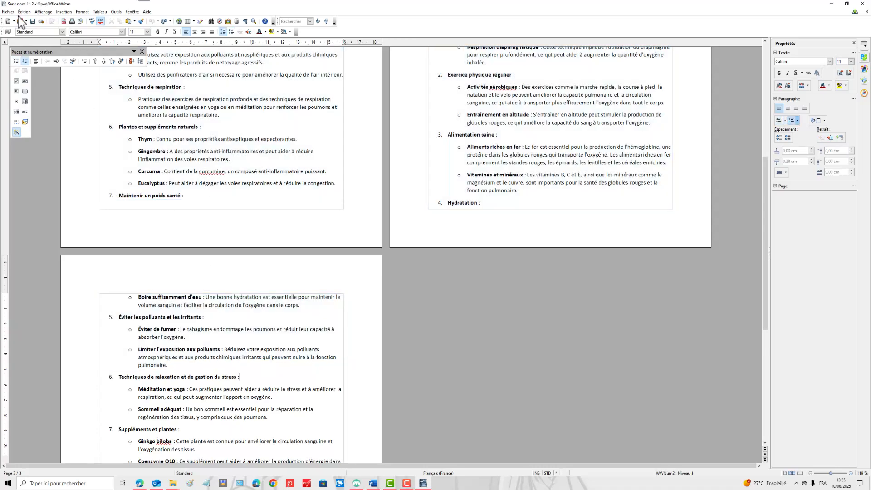
{"action": "left_click", "coordinate": [30, 12]}
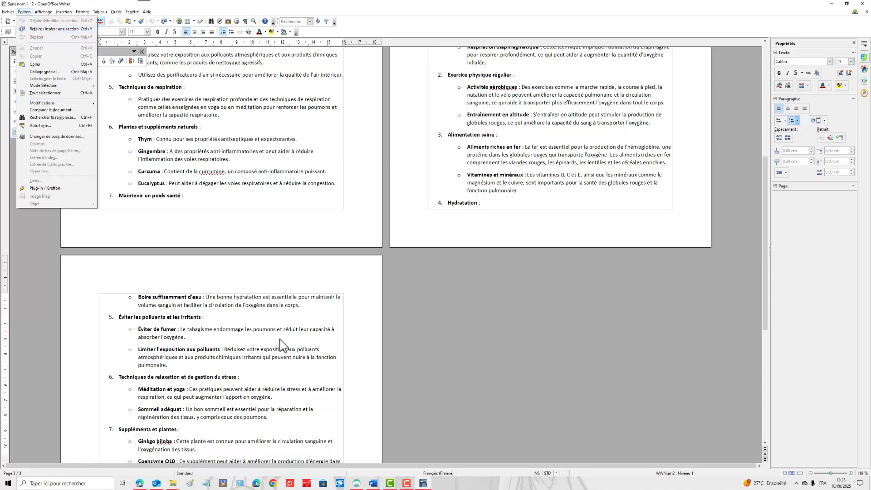
{"action": "left_click", "coordinate": [369, 321]}
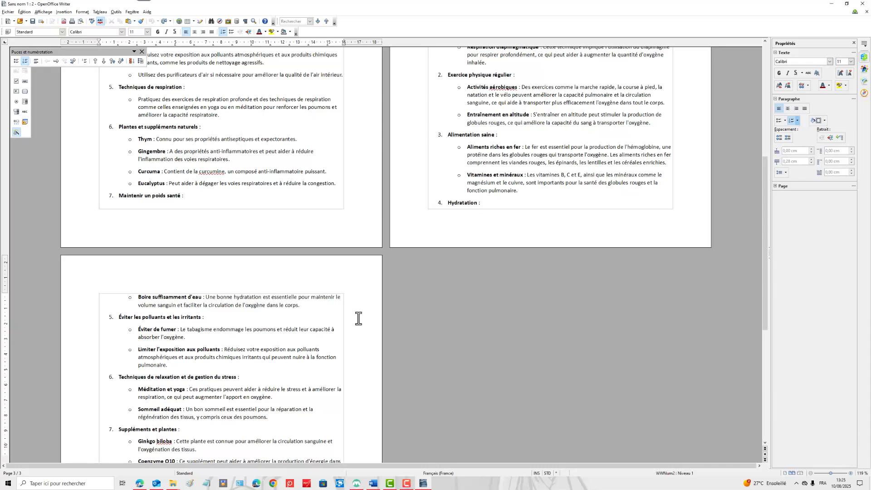
Select the whole document and lay the selection out in three equal-width columns with no separator line
{"action": "key", "text": "ctrl+a"}
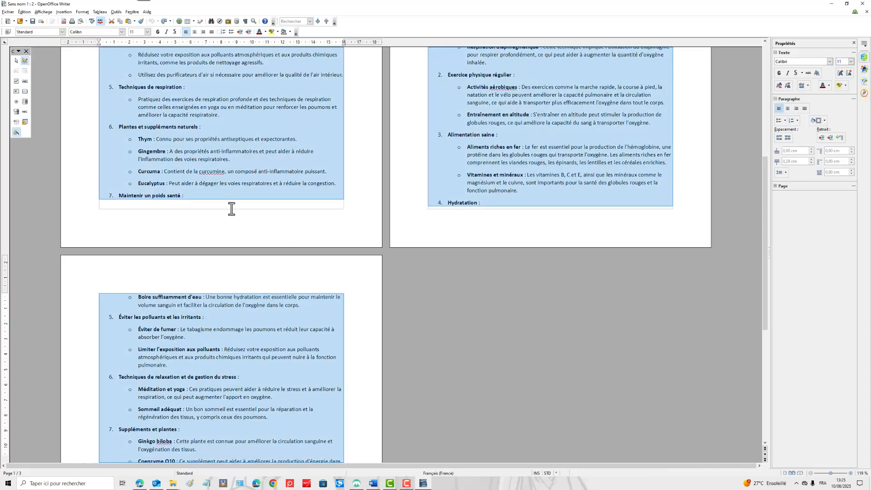
{"action": "left_click", "coordinate": [82, 12]}
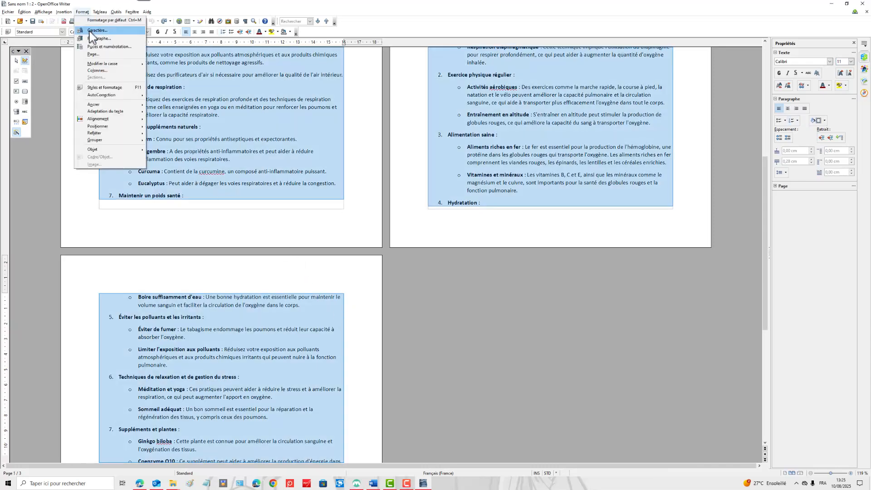
{"action": "left_click", "coordinate": [102, 71]}
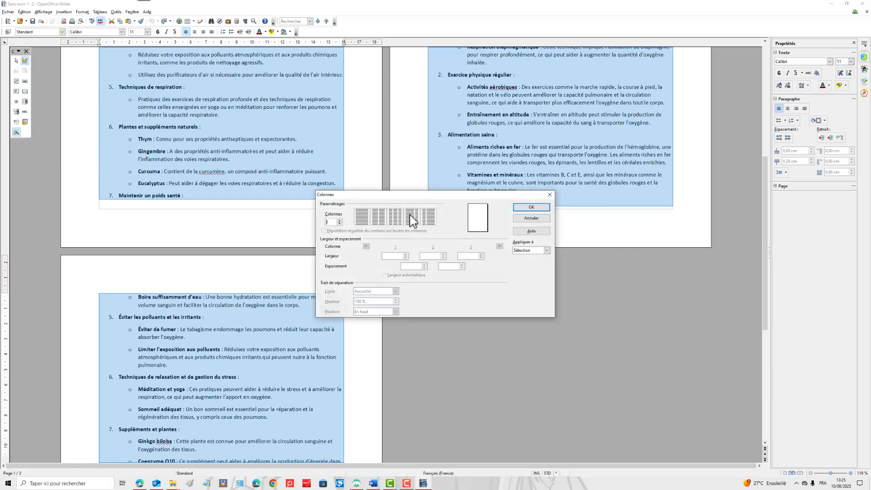
{"action": "left_click", "coordinate": [396, 218]}
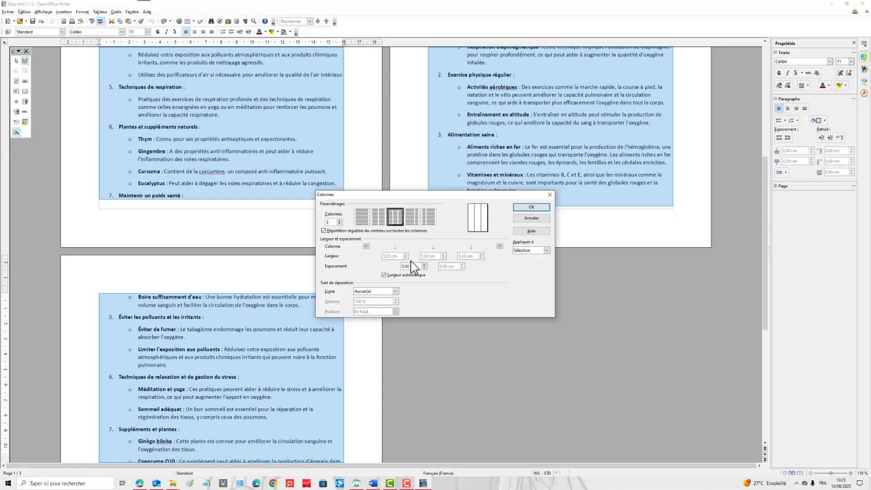
{"action": "left_click", "coordinate": [537, 209]}
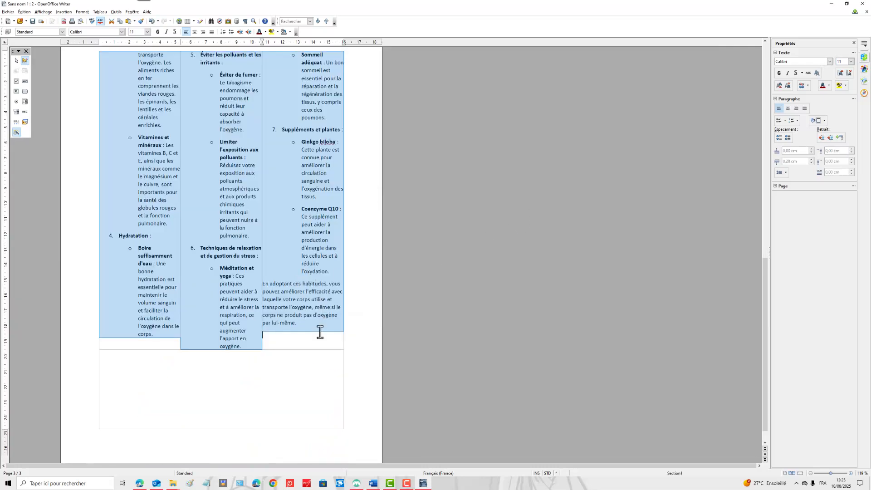
Examine how the whole text flows through the three columns on all pages, and clear the selection
{"action": "scroll", "coordinate": [311, 354], "scroll_direction": "up", "scroll_amount": 5}
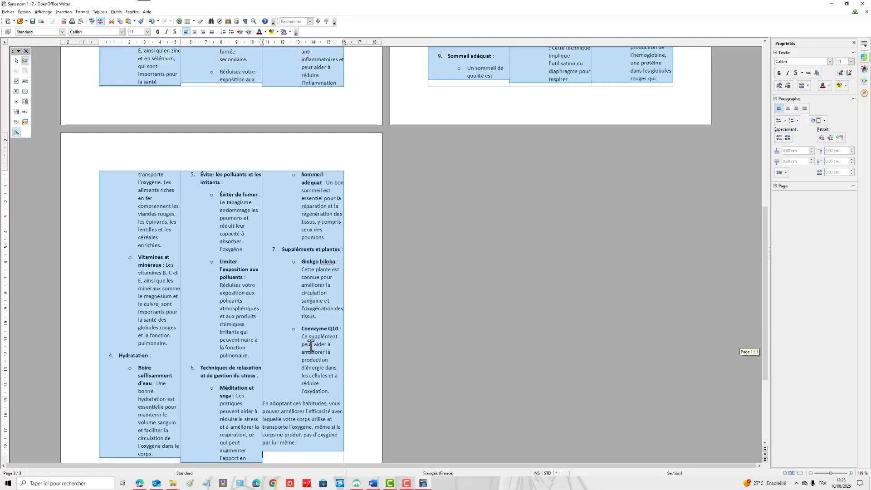
{"action": "scroll", "coordinate": [311, 344], "scroll_direction": "up", "scroll_amount": 3}
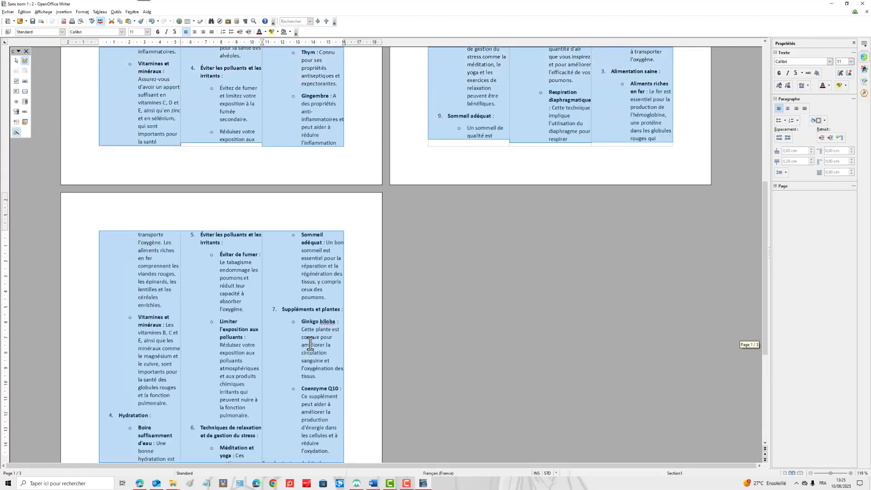
{"action": "scroll", "coordinate": [310, 343], "scroll_direction": "up", "scroll_amount": 5}
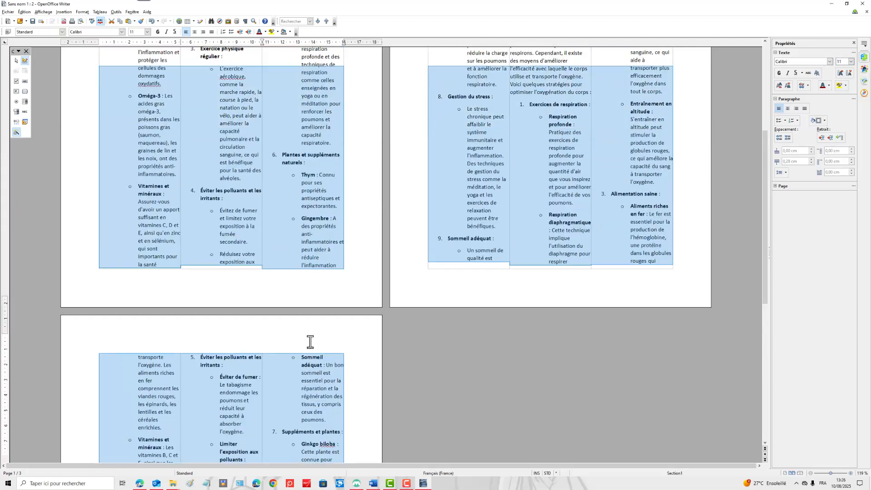
{"action": "scroll", "coordinate": [311, 341], "scroll_direction": "up", "scroll_amount": 4}
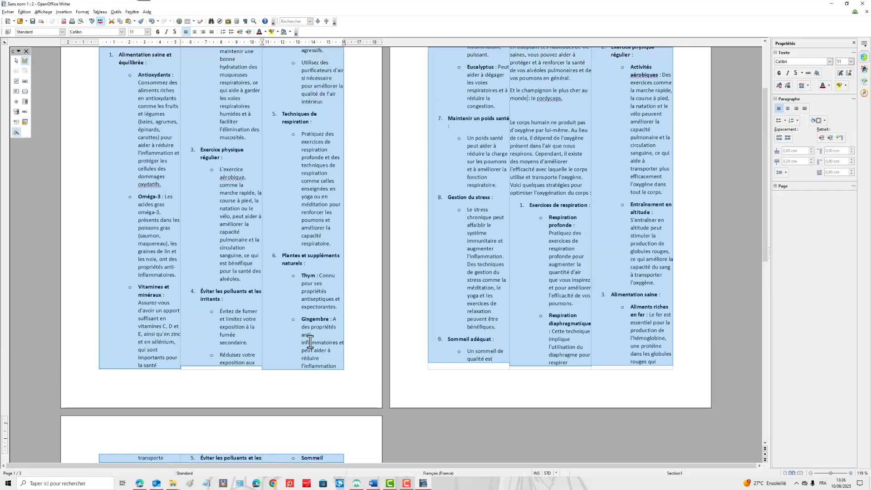
{"action": "scroll", "coordinate": [310, 341], "scroll_direction": "down", "scroll_amount": 14}
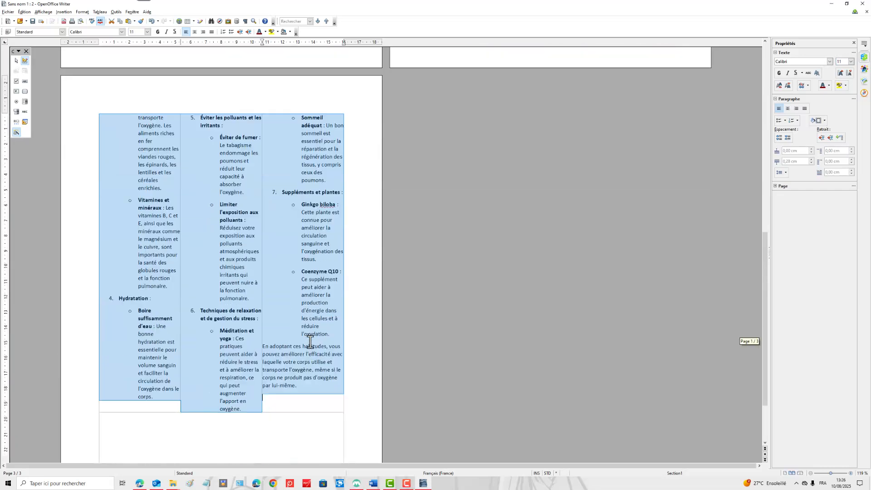
{"action": "scroll", "coordinate": [311, 341], "scroll_direction": "down", "scroll_amount": 3}
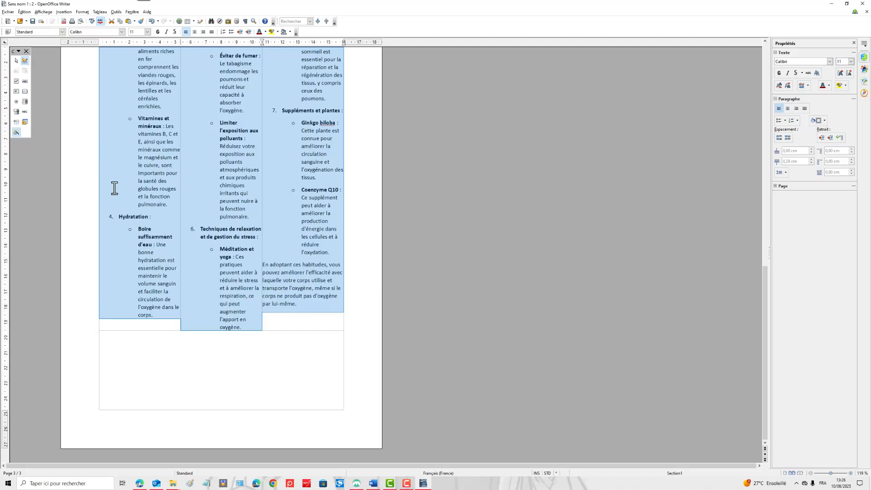
{"action": "left_click", "coordinate": [208, 363]}
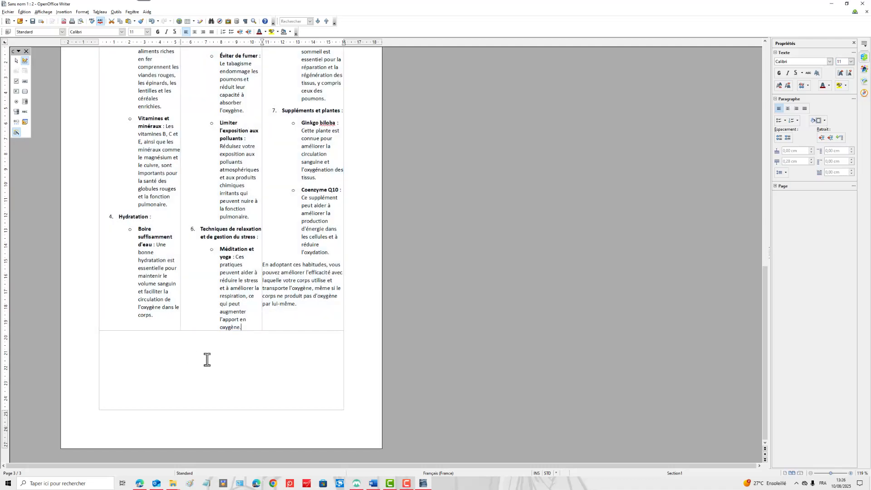